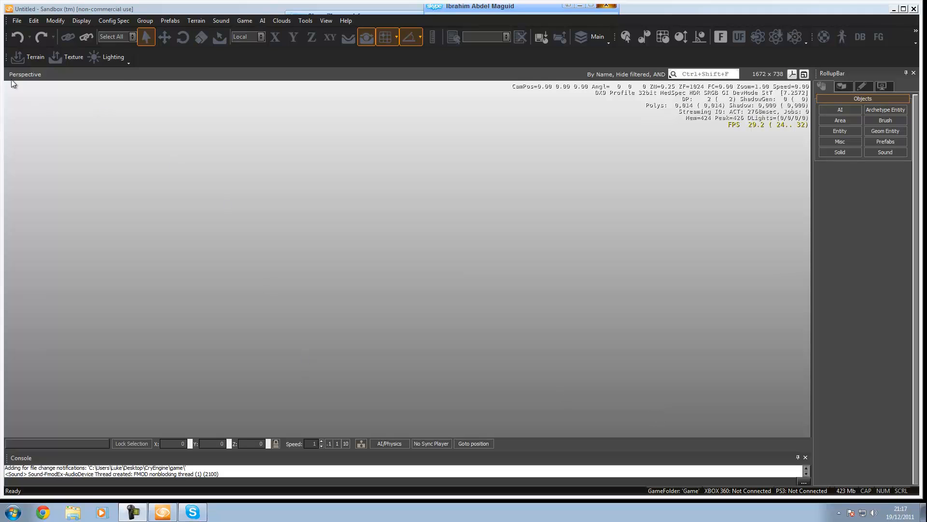
Start a new level named CryTutseries with a heightmap resolution of 512x512.
left_click(17, 21)
left_click(25, 30)
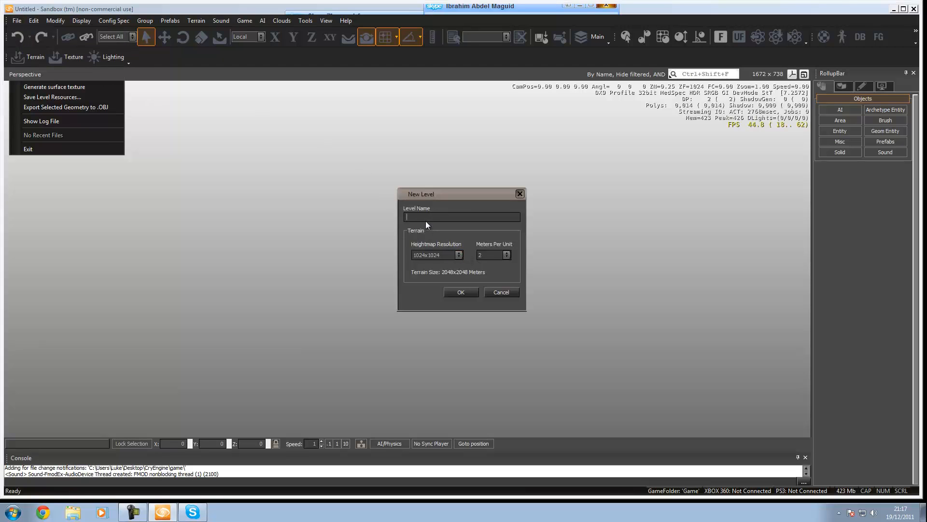
type("CryTutsSeri")
left_click(431, 254)
left_click(431, 254)
left_click(497, 253)
left_click(483, 270)
left_click(430, 255)
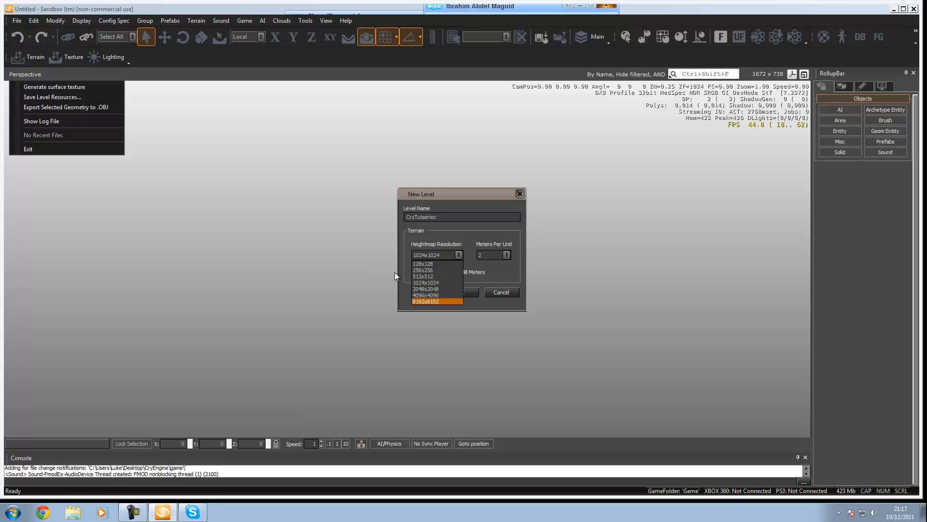
left_click(419, 277)
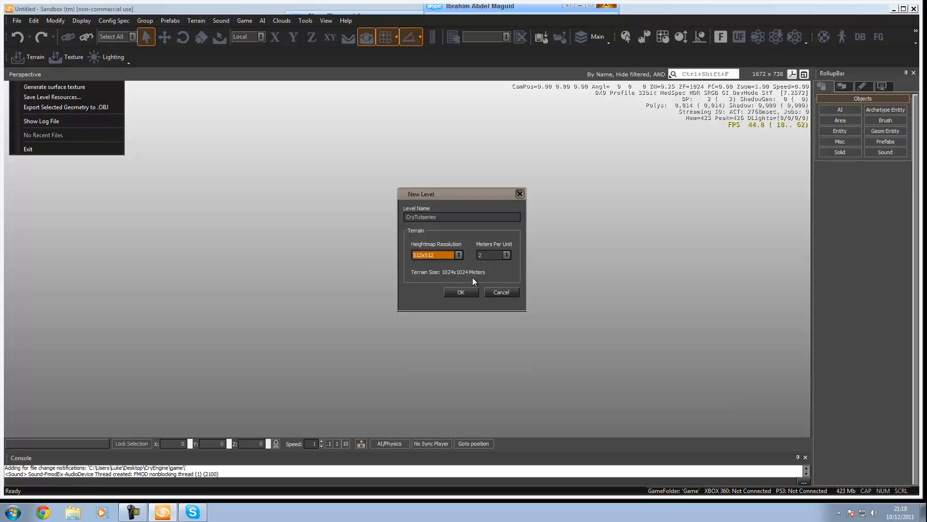
Set the terrain to 2 meters per unit and create the level with no project assigned.
left_click(495, 256)
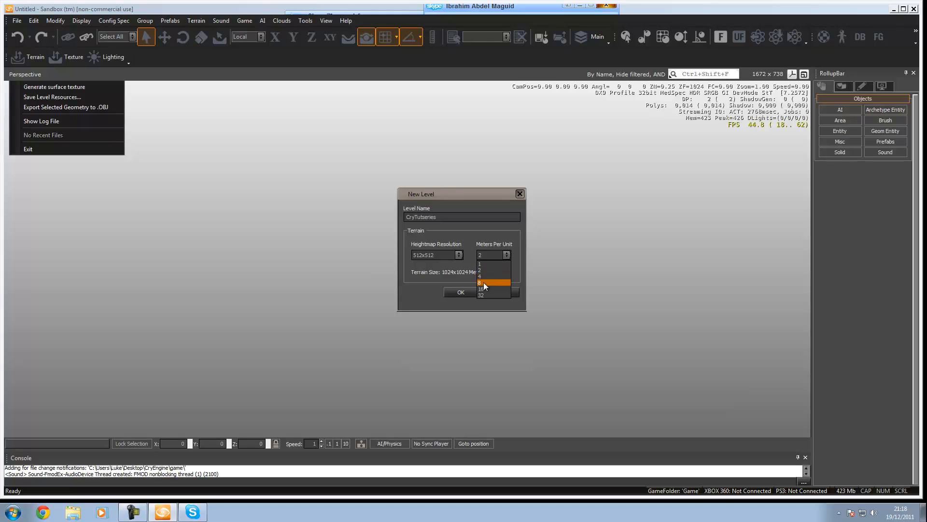
left_click(486, 295)
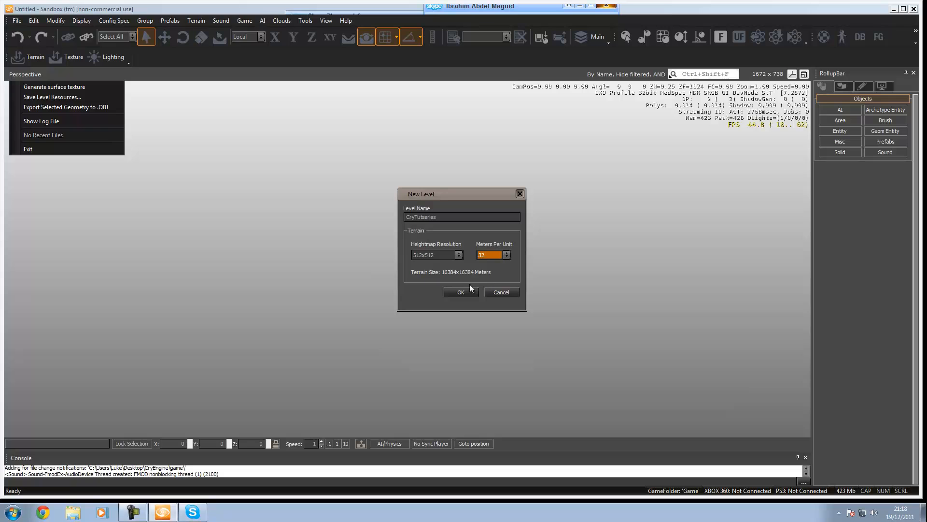
left_click(501, 254)
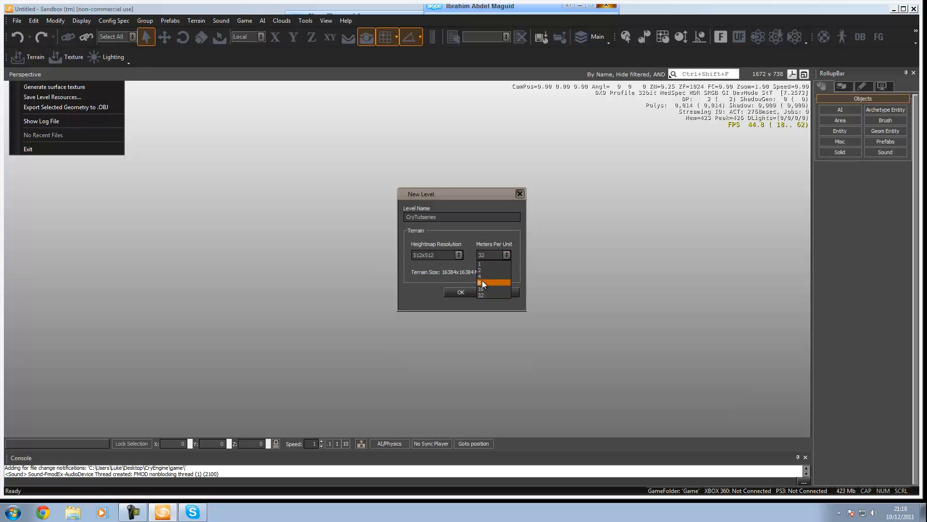
left_click(486, 264)
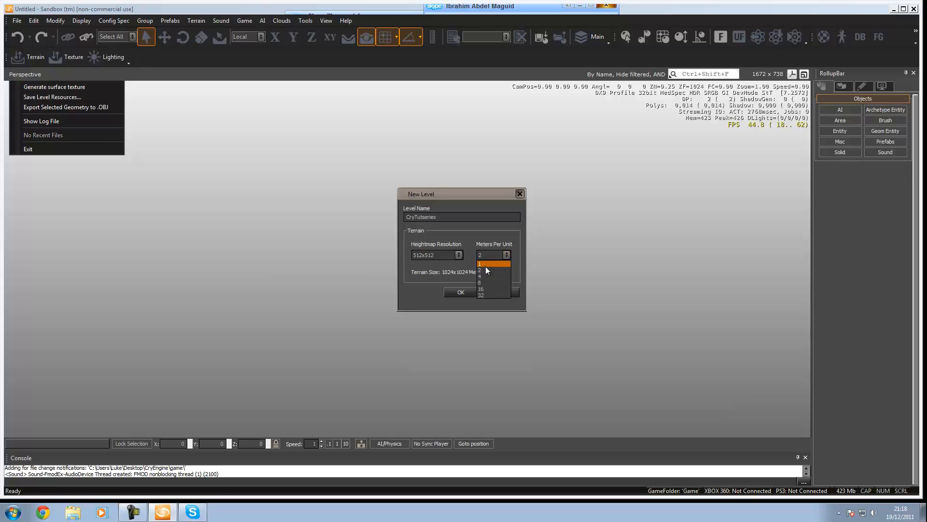
left_click(458, 292)
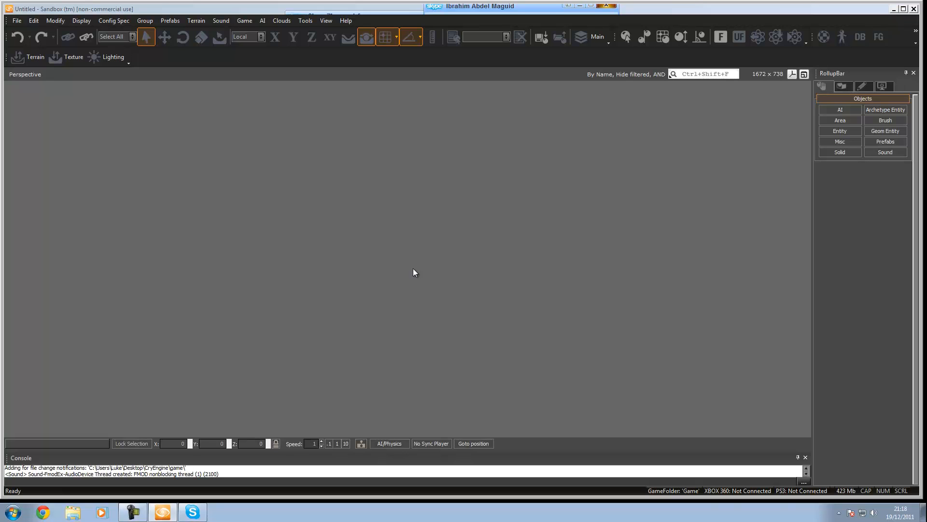
left_click(425, 247)
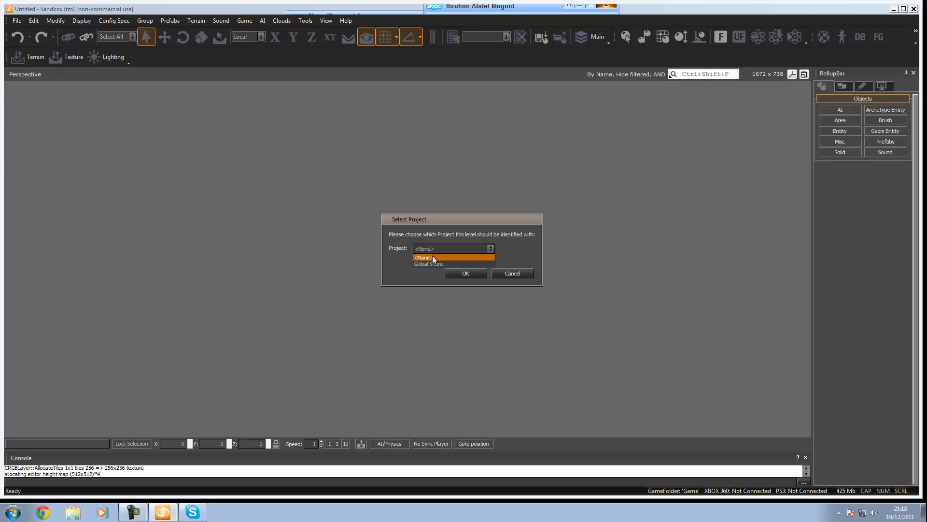
left_click(425, 258)
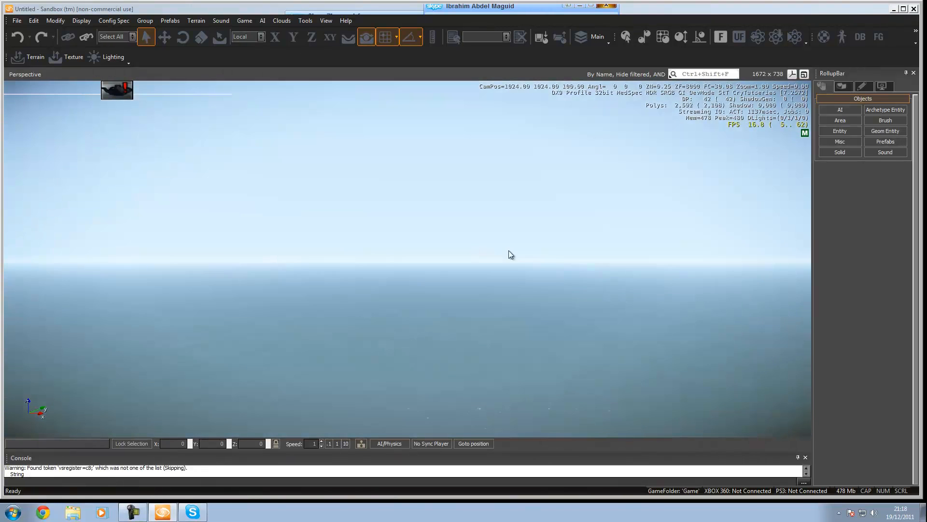
Open the Terrain Editor and place its window so that part of the perspective viewport stays in sight.
key("d")
mouse_move(508, 250)
right_mouse_down()
mouse_move(498, 250)
mouse_move(569, 242)
mouse_move(510, 247)
right_mouse_up()
key("w")
key("w")
key("s")
key("s")
key("s")
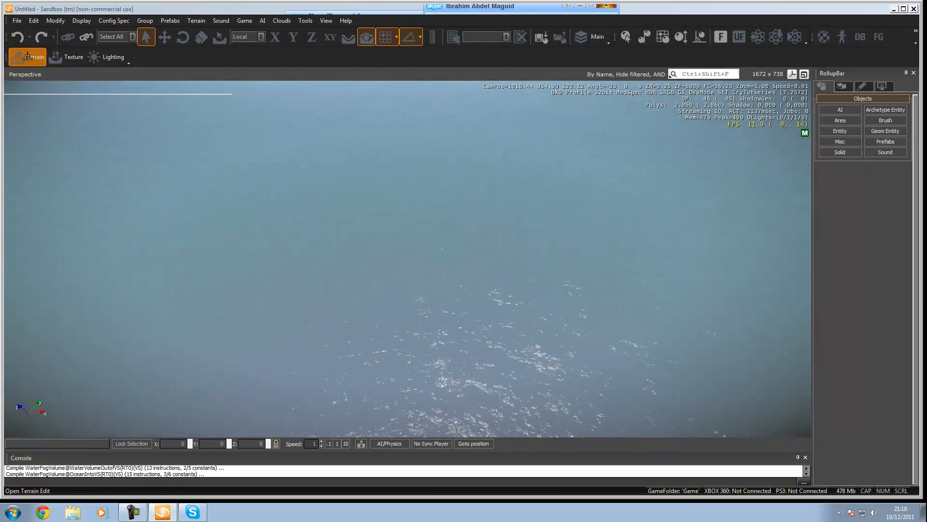
left_click(27, 56)
left_click_drag(171, 55, 524, 92)
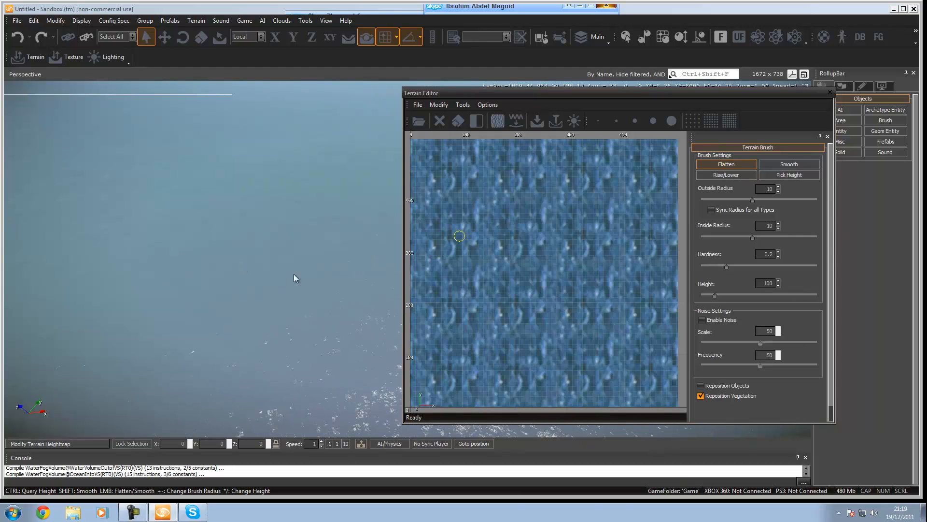
key("s")
right_click_drag(262, 275, 264, 275)
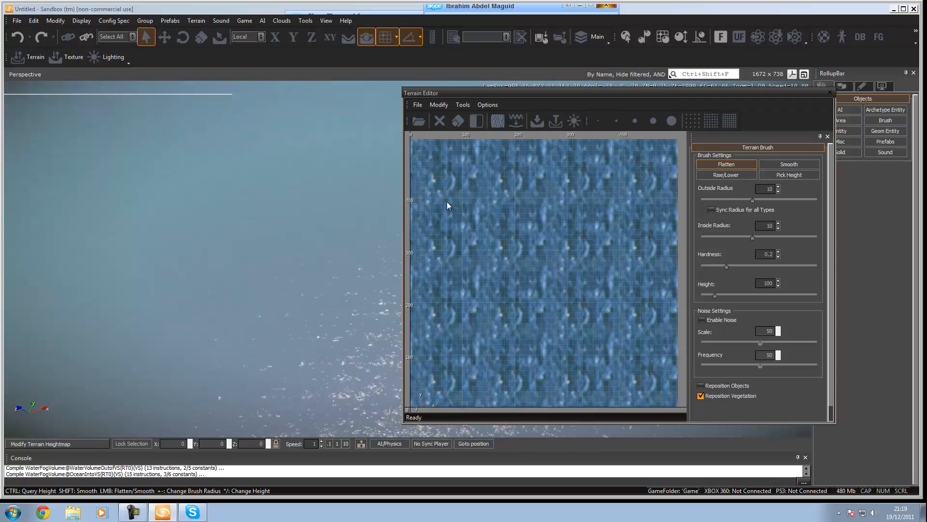
Generate procedural terrain for the level with a reduced Feature Size.
left_click(461, 106)
left_click(474, 116)
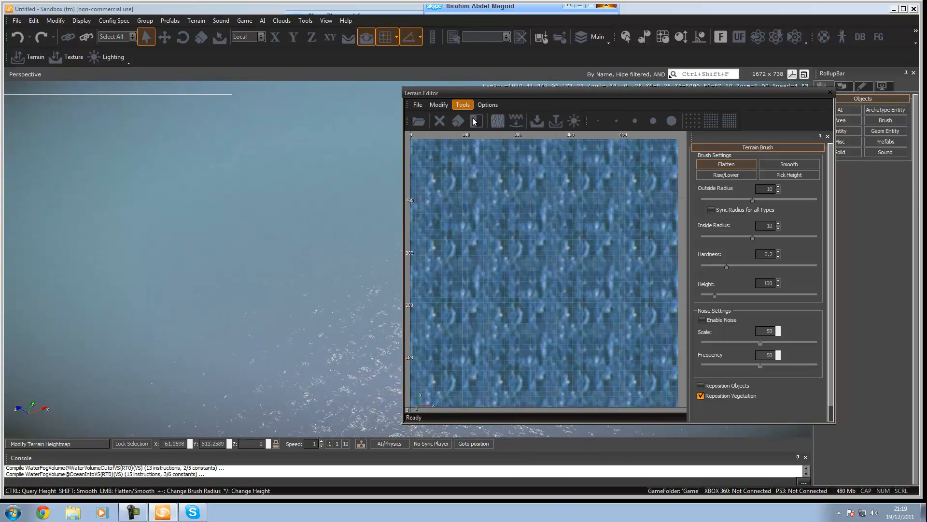
left_click_drag(415, 172, 550, 205)
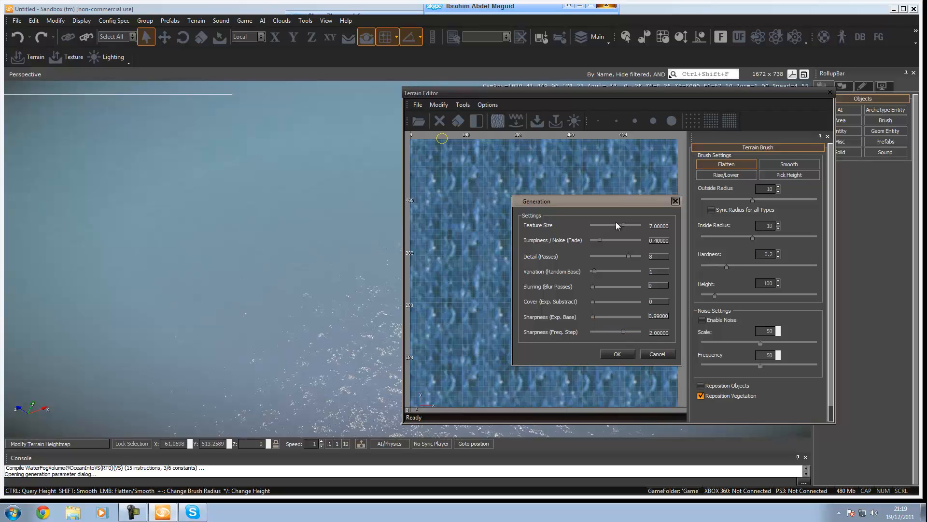
left_click_drag(623, 228, 588, 244)
left_click(618, 354)
Examine the shape of the generated mountain terrain from several angles in the perspective viewport.
key("s")
mouse_move(290, 315)
right_mouse_down()
mouse_move(310, 309)
mouse_move(232, 311)
mouse_move(333, 329)
mouse_move(320, 340)
mouse_move(337, 330)
right_mouse_up()
key("s")
key("s")
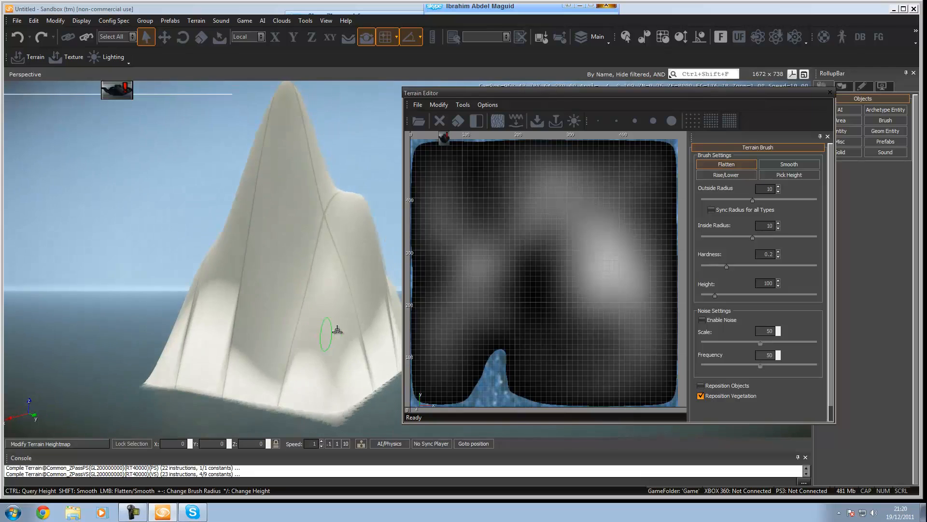
key("w")
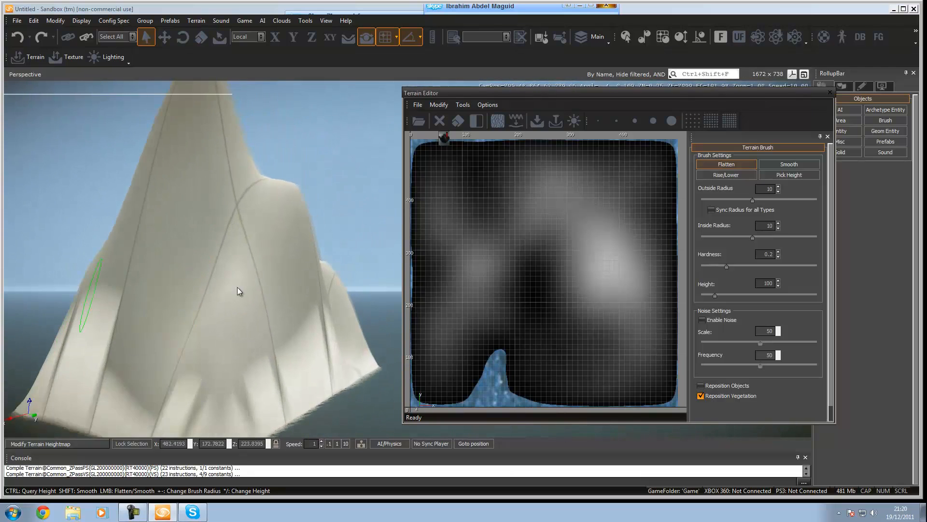
key("w")
key("s")
right_click_drag(348, 311, 353, 291)
key("w")
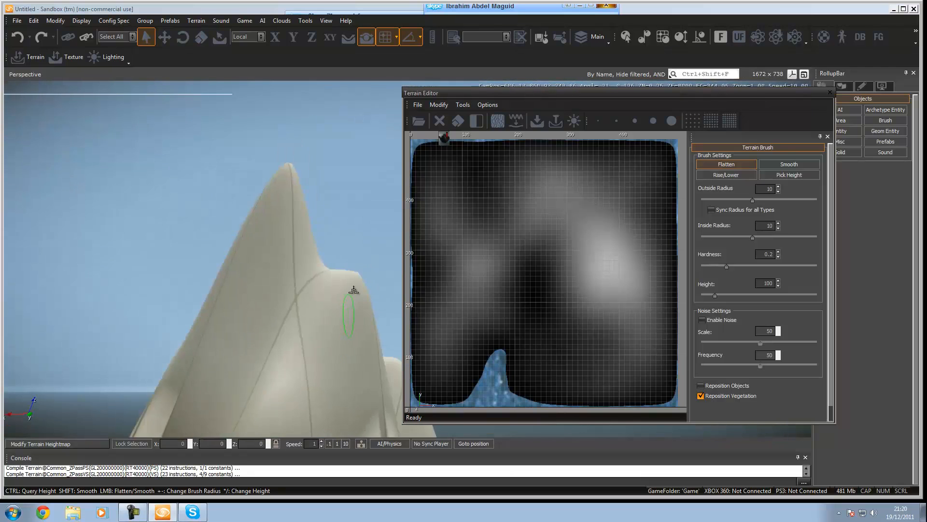
key("w")
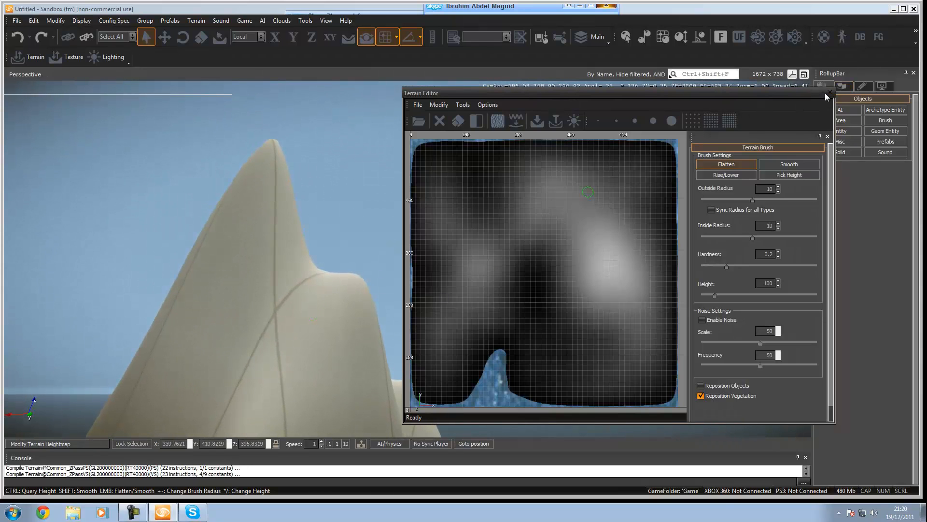
Close the Terrain Editor and fly down close to the mountain's surface.
left_click(828, 93)
key("w")
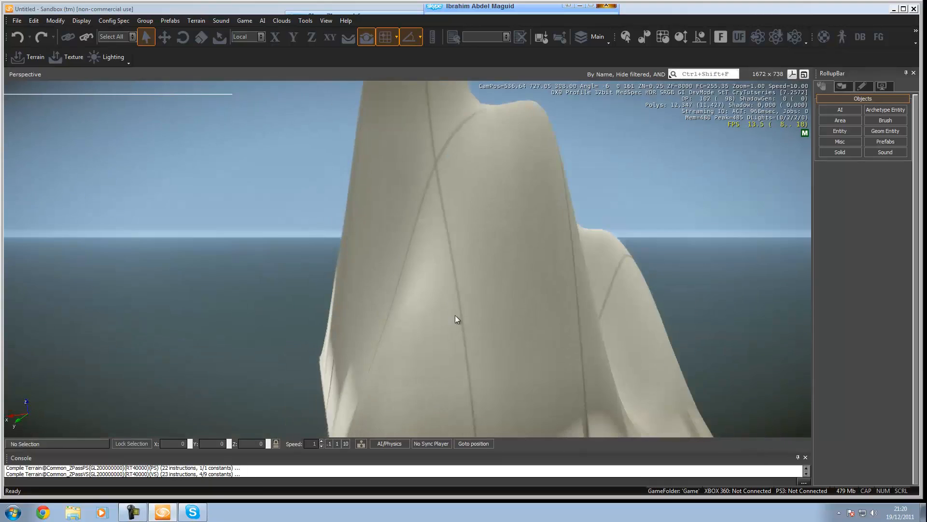
key("w")
mouse_move(456, 313)
right_mouse_down()
mouse_move(459, 336)
mouse_move(456, 303)
mouse_move(454, 340)
mouse_move(425, 321)
mouse_move(454, 315)
mouse_move(448, 264)
mouse_move(454, 315)
mouse_move(419, 344)
mouse_move(476, 311)
mouse_move(462, 322)
mouse_move(481, 326)
mouse_move(463, 322)
mouse_move(456, 299)
right_mouse_up()
key("d")
key("s")
key("d")
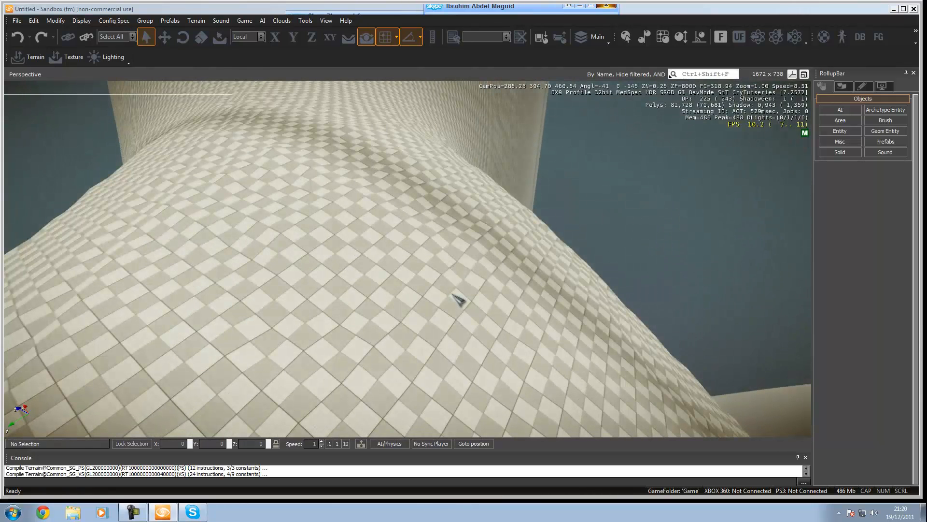
Play-test the level in game mode by walking on the terrain, aiming and firing the rifle, and return to editing.
key("ctrl+g")
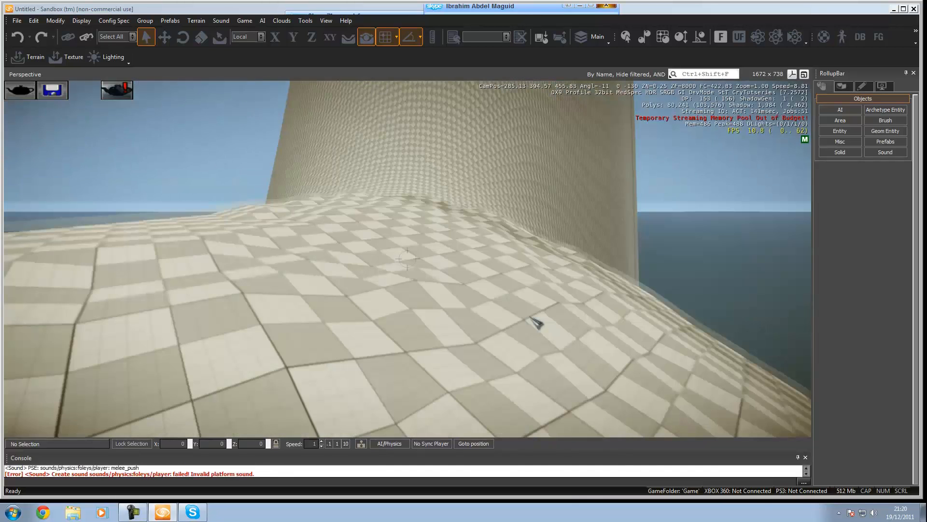
key("w")
key("w")
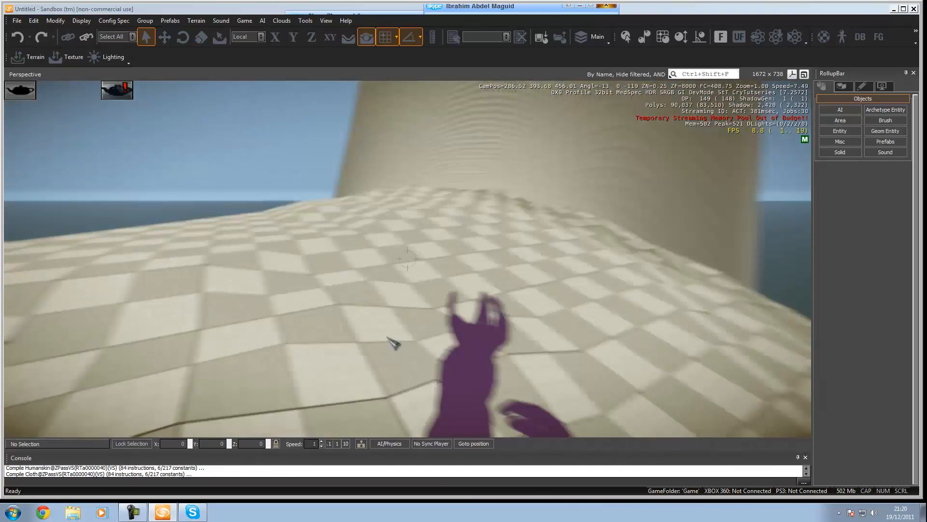
key("w")
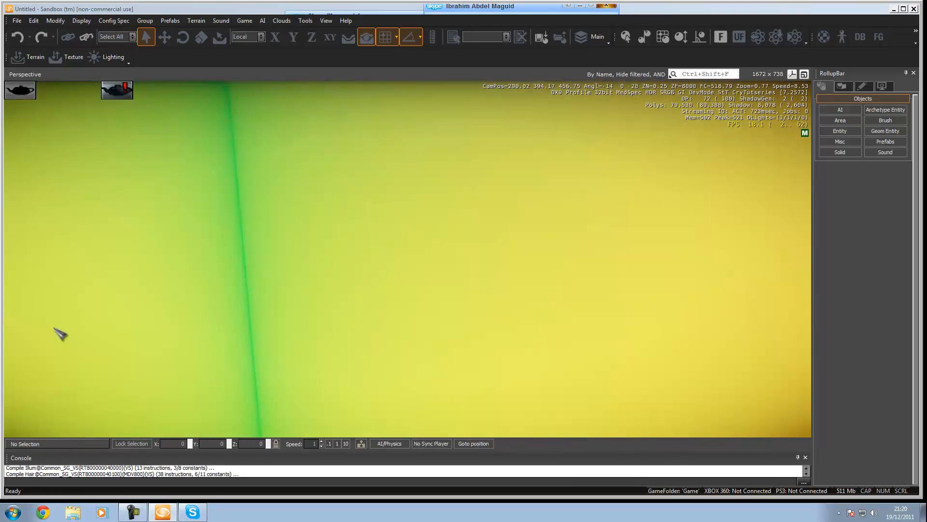
right_click(54, 329)
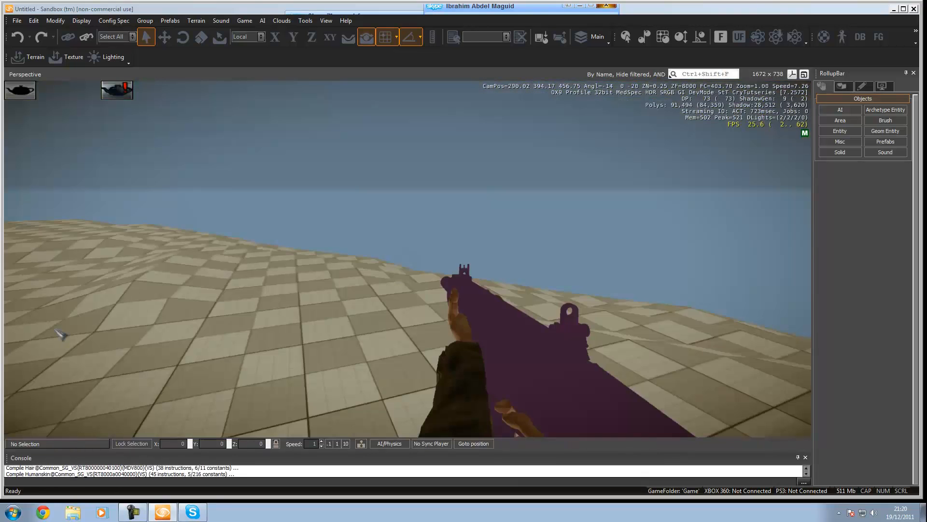
right_click(59, 333)
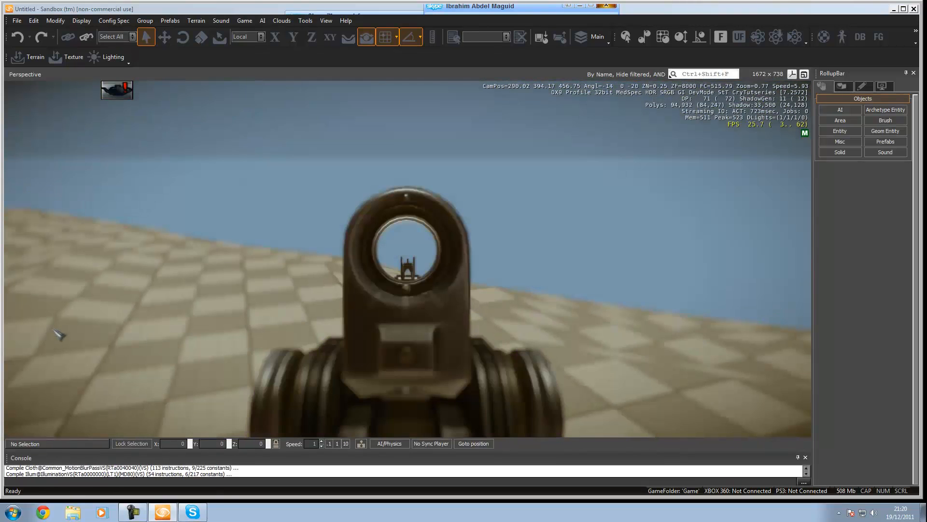
key("w")
key("d")
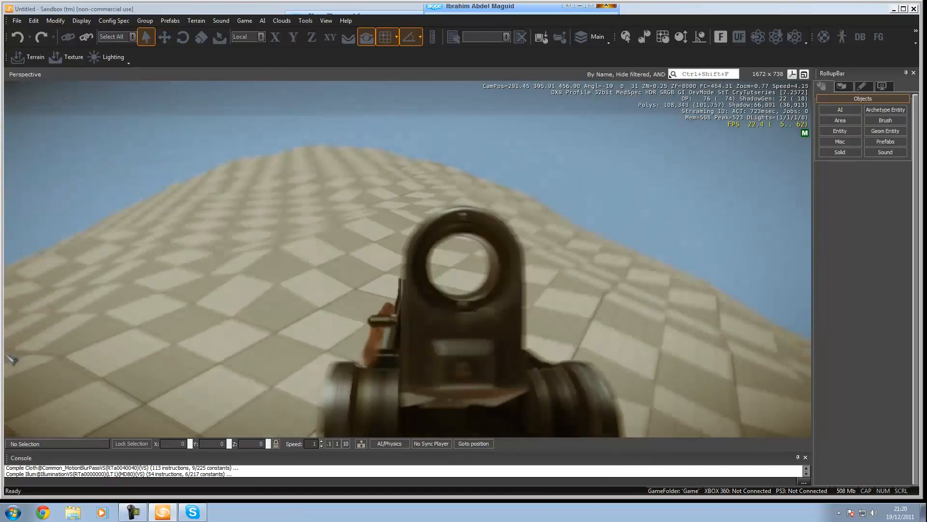
right_click(11, 358)
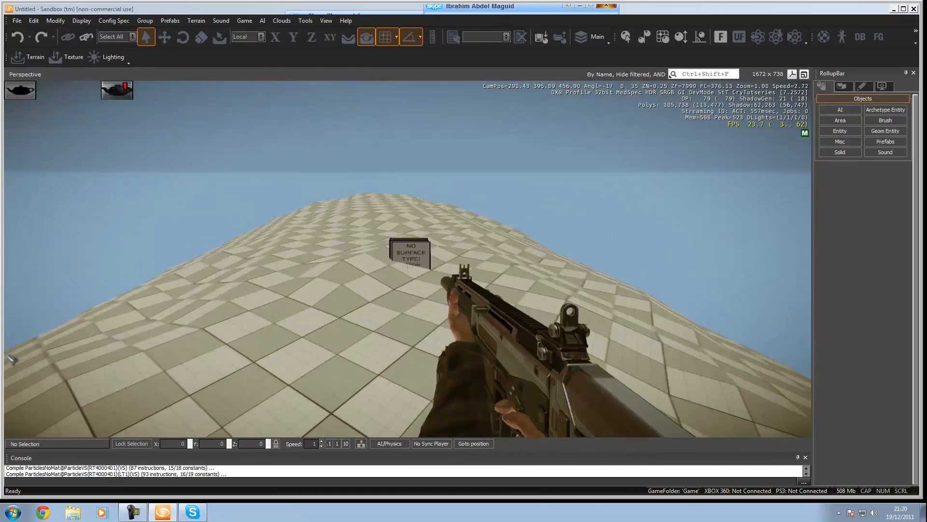
right_click(20, 357)
left_click(16, 331)
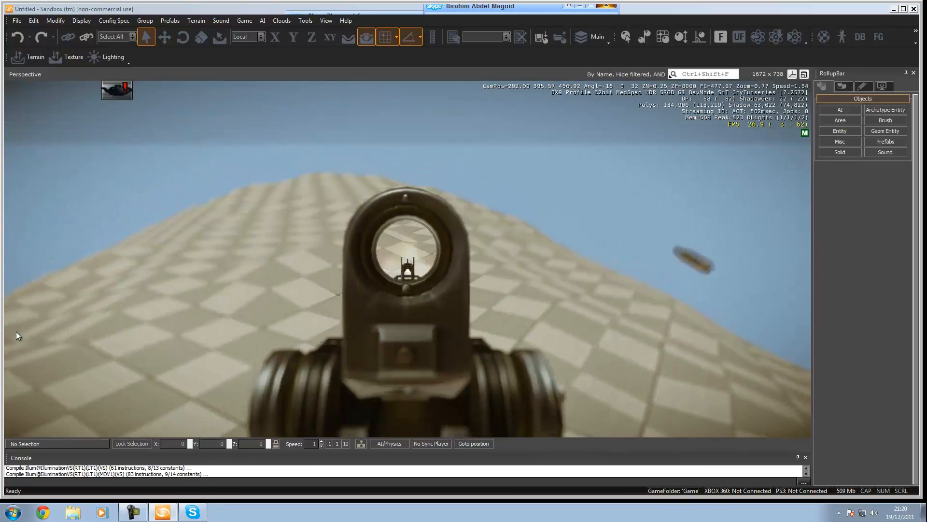
right_click(16, 331)
key("w")
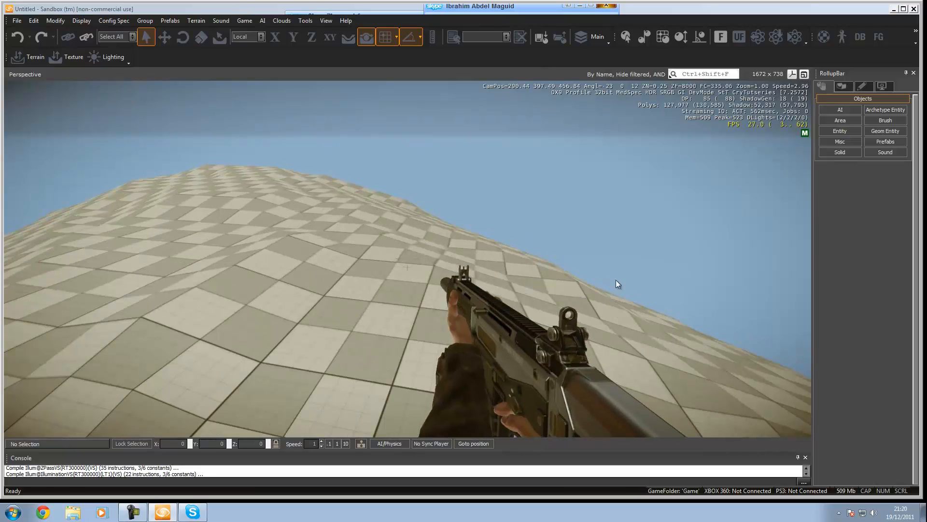
key("Escape")
Pull back to an overview of the mountain and reopen the Terrain Editor with its brush settings.
right_click_drag(457, 271, 372, 268)
key("s")
key("s")
key("s")
key("a")
key("s")
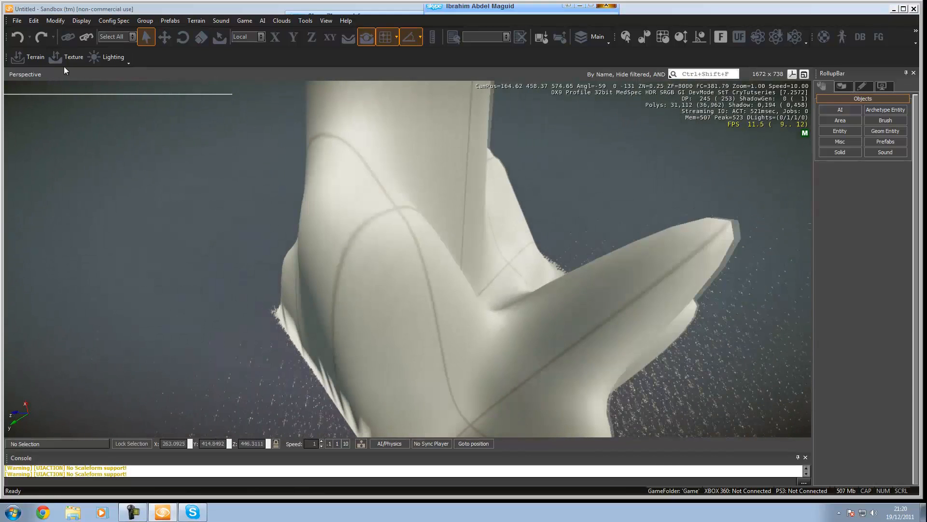
left_click(40, 59)
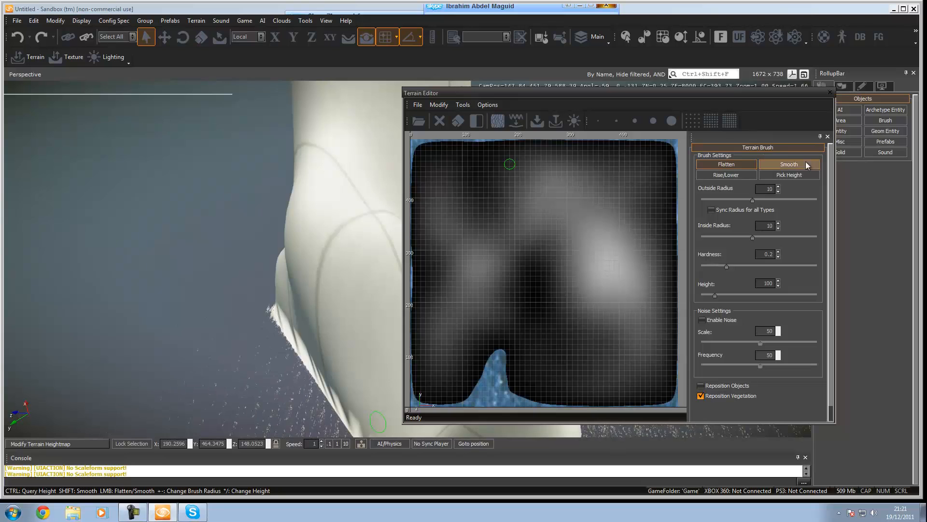
left_click(778, 166)
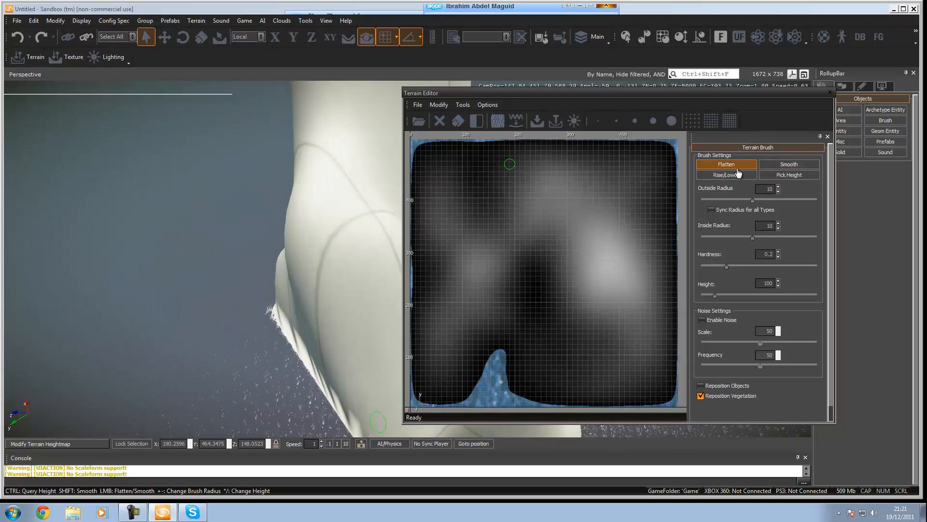
left_click(796, 178)
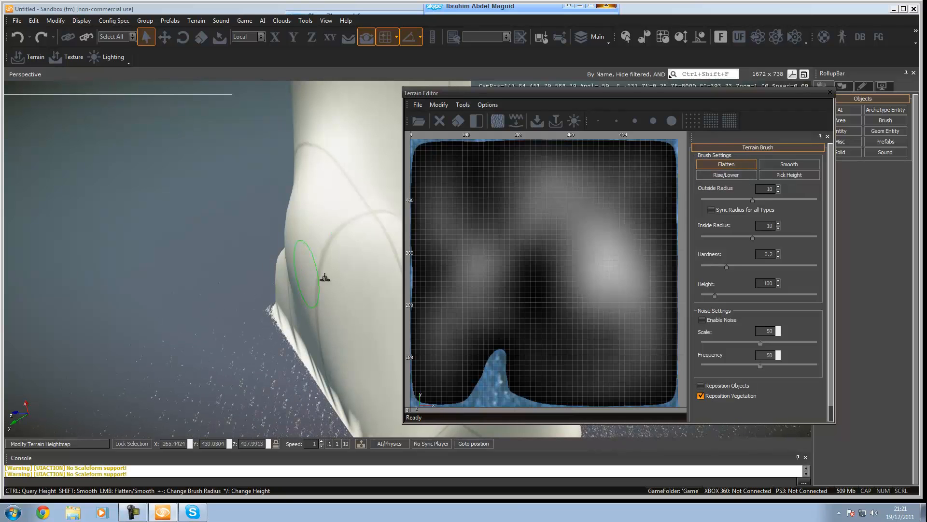
Flatten patches along the upper mountain ridge with the Flatten brush at radius 10, hardness 0.2 and height 100.
key("w")
key("d")
right_click_drag(305, 274, 306, 276)
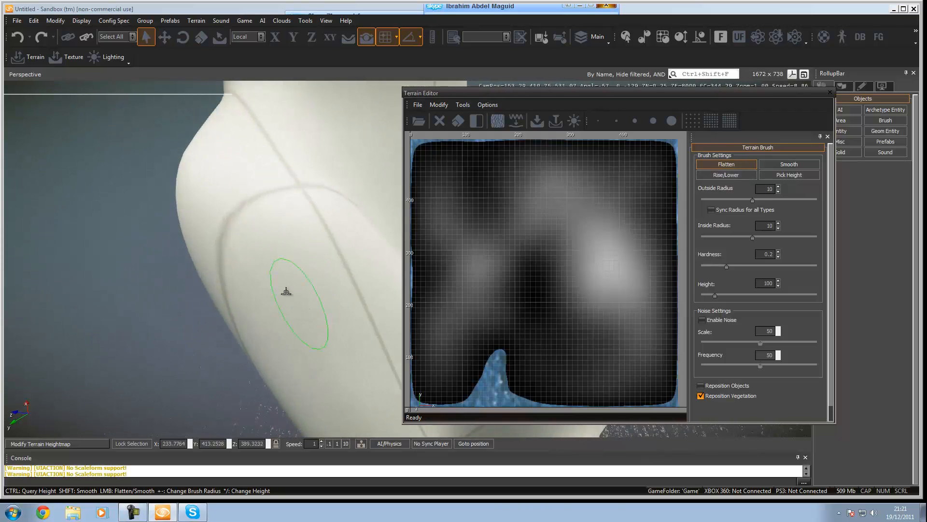
mouse_move(276, 284)
left_mouse_down()
mouse_move(270, 271)
mouse_move(361, 333)
mouse_move(315, 346)
left_mouse_up()
left_click_drag(346, 320, 360, 329)
key("w")
mouse_move(350, 308)
right_mouse_down()
mouse_move(354, 298)
mouse_move(319, 313)
mouse_move(350, 302)
mouse_move(338, 268)
right_mouse_up()
key("w")
key("w")
key("s")
key("s")
mouse_move(333, 294)
left_mouse_down()
mouse_move(340, 322)
mouse_move(361, 332)
mouse_move(381, 399)
left_mouse_up()
key("w")
right_click_drag(375, 349, 432, 337)
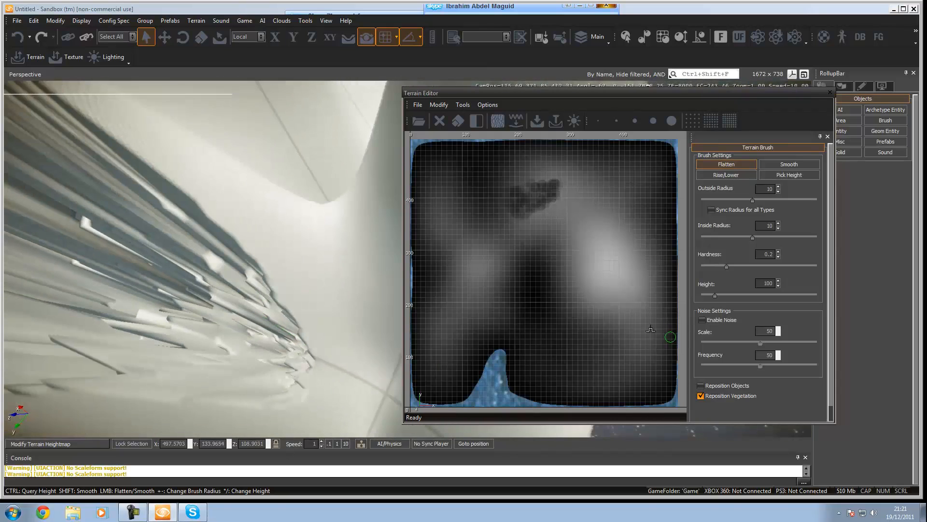
Set the Flatten brush to hardness 0.1 and height 17 and flatten a spot at the end of the carved strip.
left_click(726, 267)
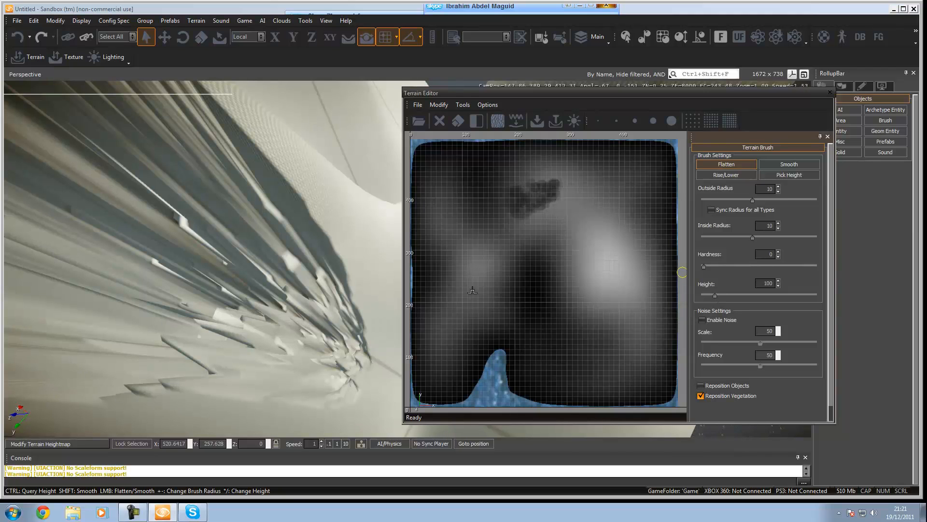
key("w")
right_click_drag(389, 279, 803, 254)
key("w")
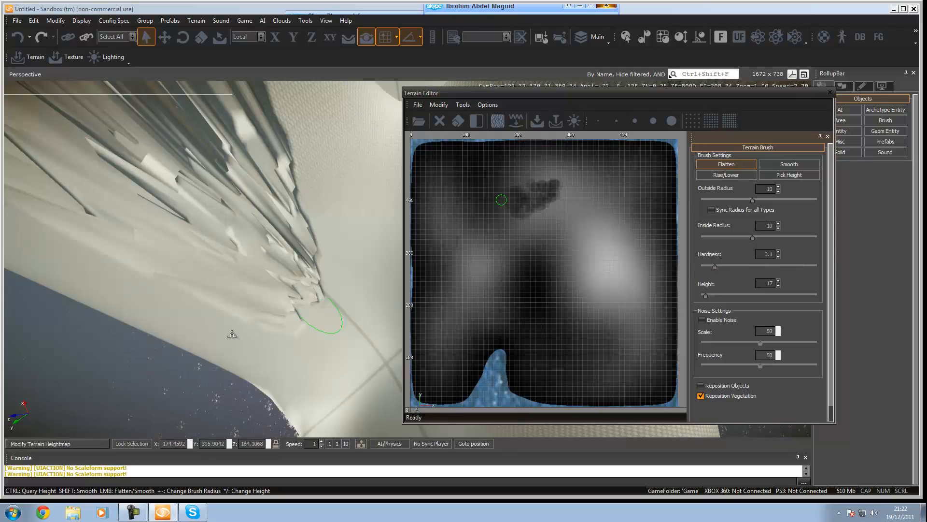
mouse_move(326, 322)
left_mouse_down()
mouse_move(305, 333)
mouse_move(314, 334)
left_mouse_up()
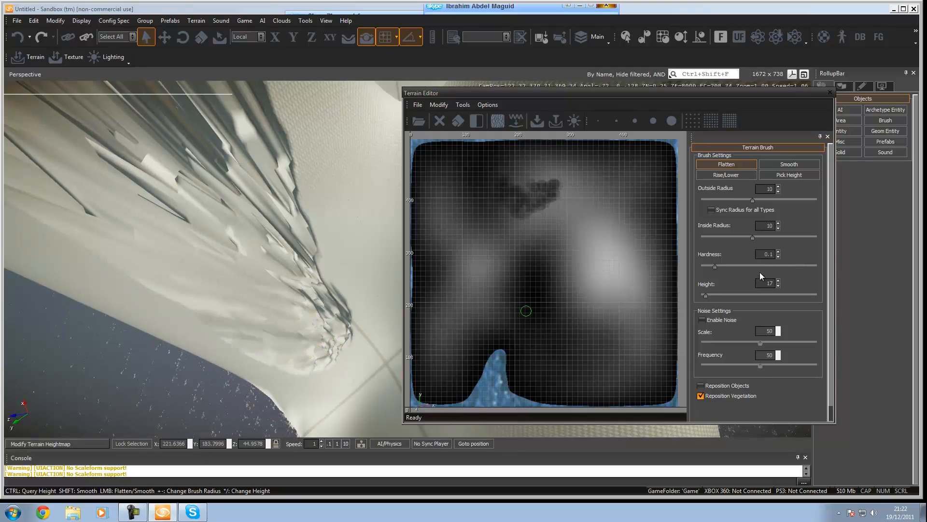
Set the brush hardness to 0.51 and flatten several patches down the mountain slope around the carved area.
left_click_drag(715, 267, 702, 266)
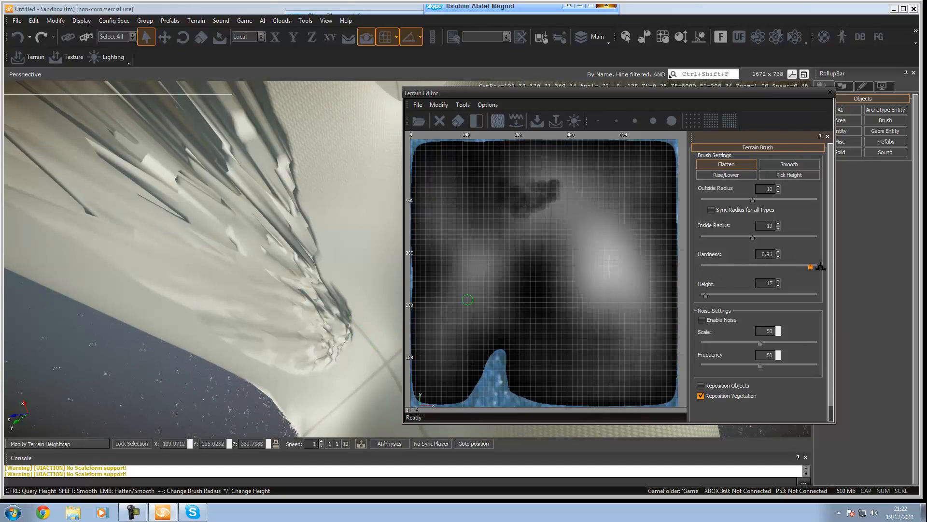
mouse_move(334, 308)
left_mouse_down()
mouse_move(355, 374)
mouse_move(336, 378)
mouse_move(341, 362)
mouse_move(311, 326)
mouse_move(422, 309)
left_mouse_up()
right_click_drag(422, 309, 351, 339)
key("w")
key("w")
left_click(513, 327)
mouse_move(512, 328)
right_mouse_down()
mouse_move(612, 270)
mouse_move(592, 282)
right_mouse_up()
key("w")
right_click_drag(372, 322, 375, 325)
key("s")
key("d")
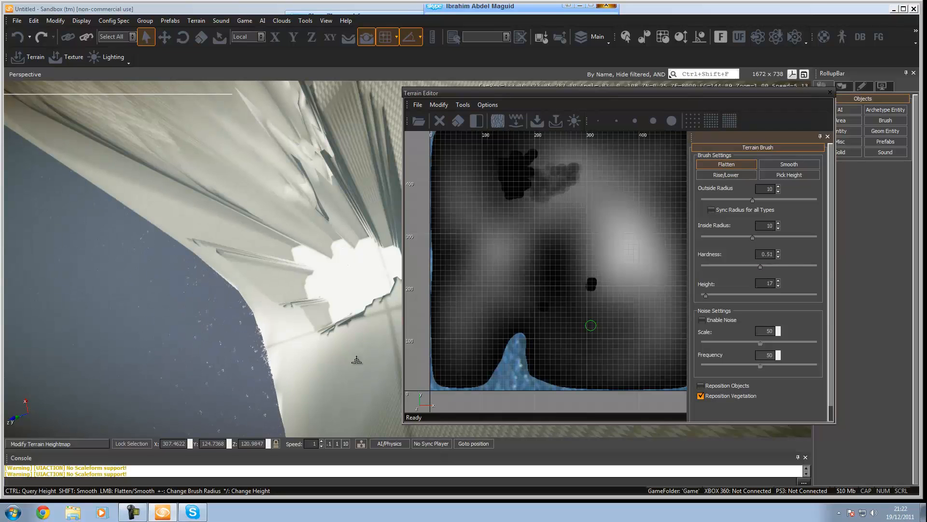
mouse_move(340, 381)
left_mouse_down()
mouse_move(345, 386)
mouse_move(333, 382)
left_mouse_up()
Enlarge the brush radius to about 97.72 and flatten most of the mountain terrain to height 17.
key("w")
key("a")
mouse_move(333, 382)
right_mouse_down()
mouse_move(324, 381)
mouse_move(340, 387)
mouse_move(326, 381)
right_mouse_up()
key("w")
key("a")
key("d")
key("s")
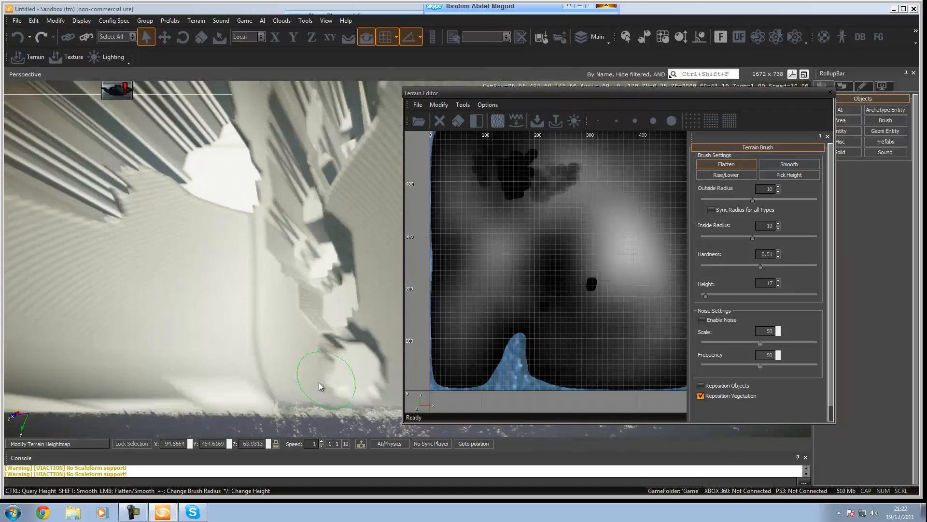
left_click_drag(755, 237, 800, 237)
mouse_move(284, 256)
left_mouse_down()
mouse_move(252, 235)
mouse_move(282, 233)
mouse_move(256, 178)
mouse_move(207, 155)
mouse_move(155, 262)
mouse_move(119, 283)
mouse_move(188, 242)
mouse_move(304, 140)
mouse_move(364, 153)
mouse_move(323, 182)
mouse_move(325, 228)
left_mouse_up()
right_click_drag(325, 227, 303, 274)
key("w")
key("s")
mouse_move(304, 274)
left_mouse_down()
mouse_move(292, 376)
mouse_move(339, 282)
mouse_move(316, 304)
mouse_move(205, 225)
mouse_move(213, 242)
mouse_move(334, 234)
mouse_move(269, 235)
left_mouse_up()
key("d")
mouse_move(475, 361)
left_mouse_down()
mouse_move(443, 332)
mouse_move(589, 393)
mouse_move(639, 395)
mouse_move(647, 271)
mouse_move(586, 331)
mouse_move(421, 289)
mouse_move(454, 154)
left_mouse_up()
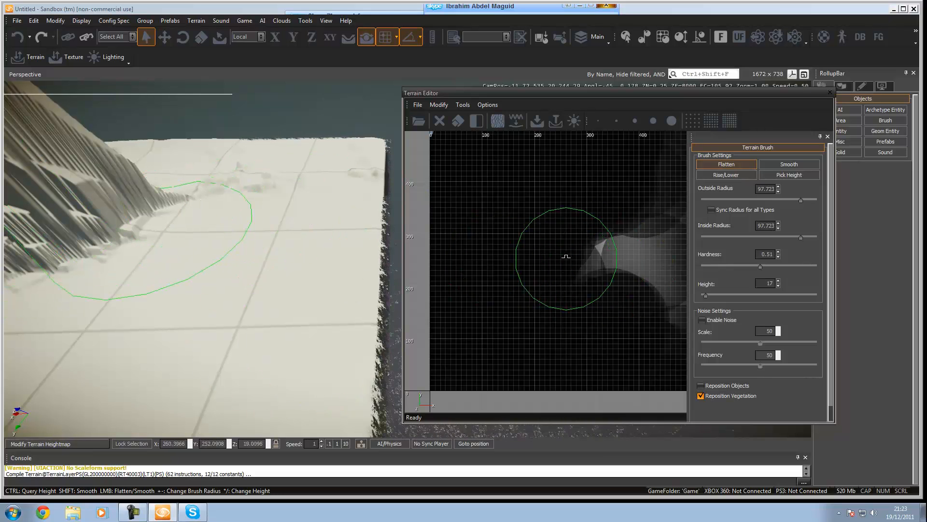
Flatten the remaining jagged peak so the whole terrain is level at height 17.
mouse_move(304, 285)
right_mouse_down()
mouse_move(290, 275)
mouse_move(311, 291)
right_mouse_up()
key("s")
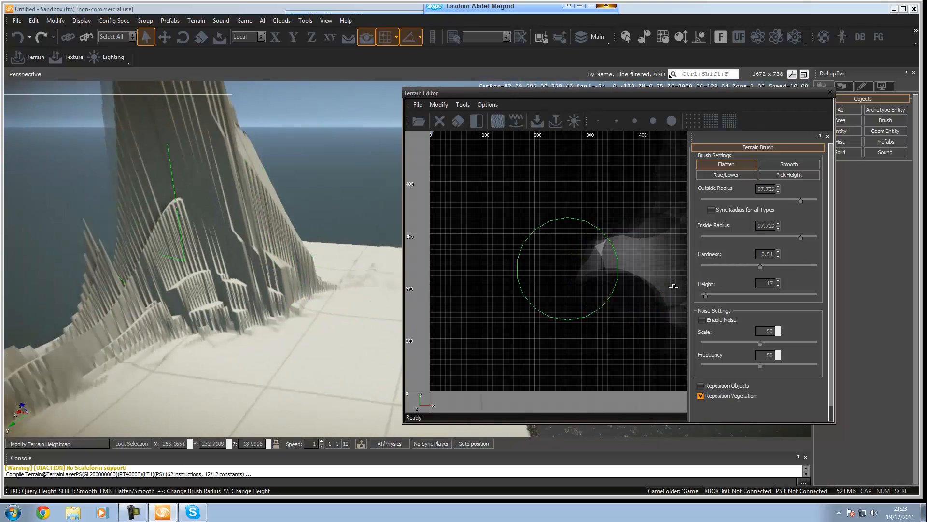
key("a")
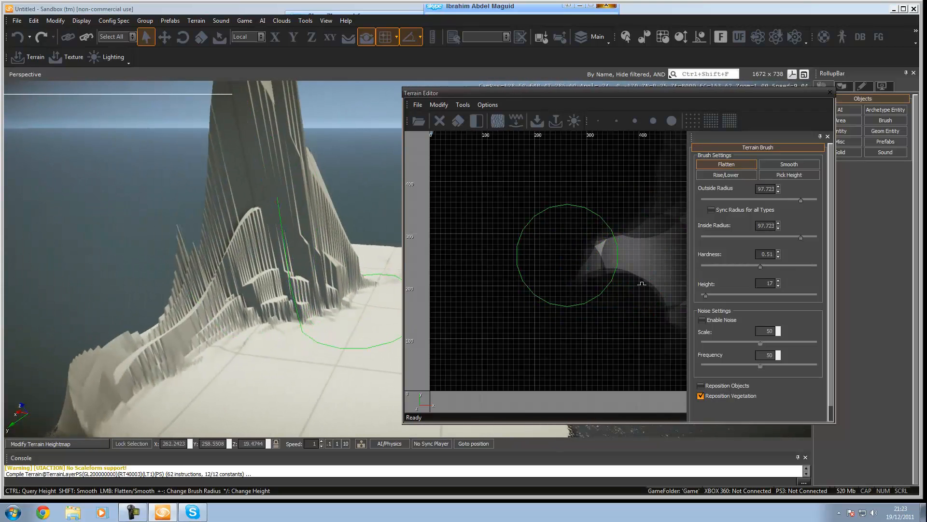
left_click(244, 281)
mouse_move(243, 280)
left_mouse_down()
mouse_move(255, 326)
mouse_move(93, 410)
mouse_move(241, 314)
mouse_move(270, 270)
mouse_move(261, 257)
mouse_move(258, 271)
left_mouse_up()
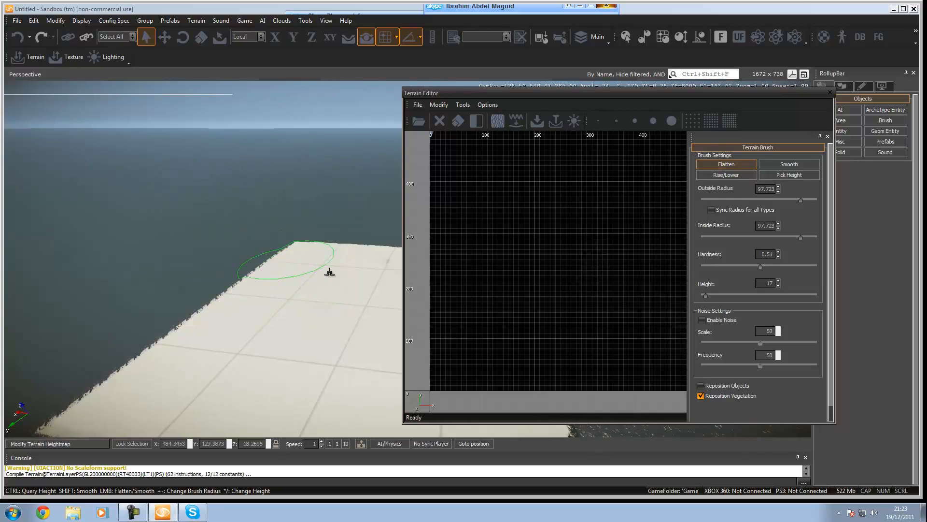
Set the brush height to 51 and raise a large round plateau near one corner of the flat terrain.
right_click_drag(294, 314, 306, 309)
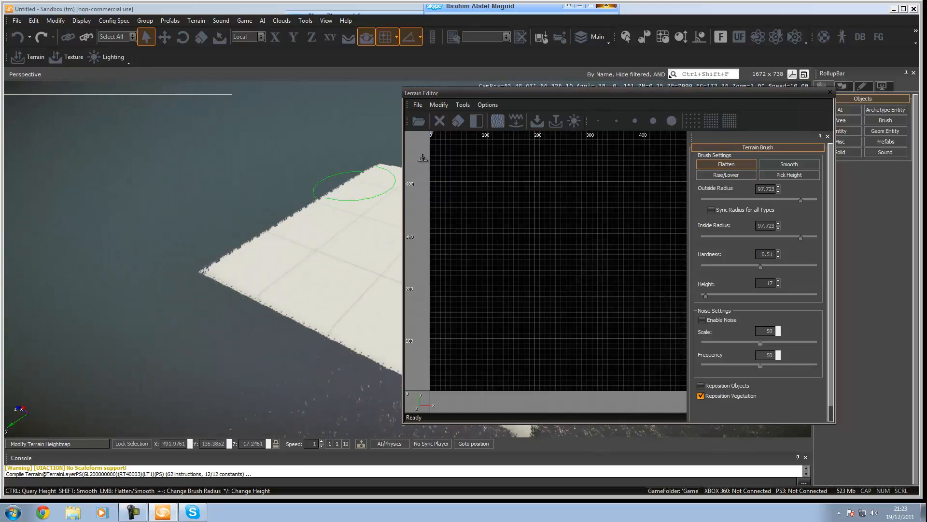
key("w")
right_click_drag(317, 262, 306, 260)
key("w")
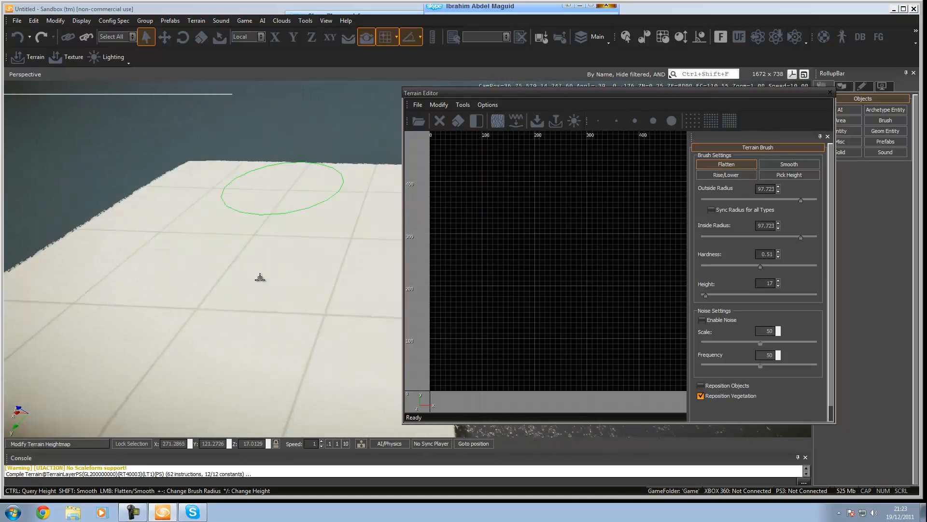
key("w")
mouse_move(337, 282)
right_mouse_down()
mouse_move(352, 276)
mouse_move(370, 289)
right_mouse_up()
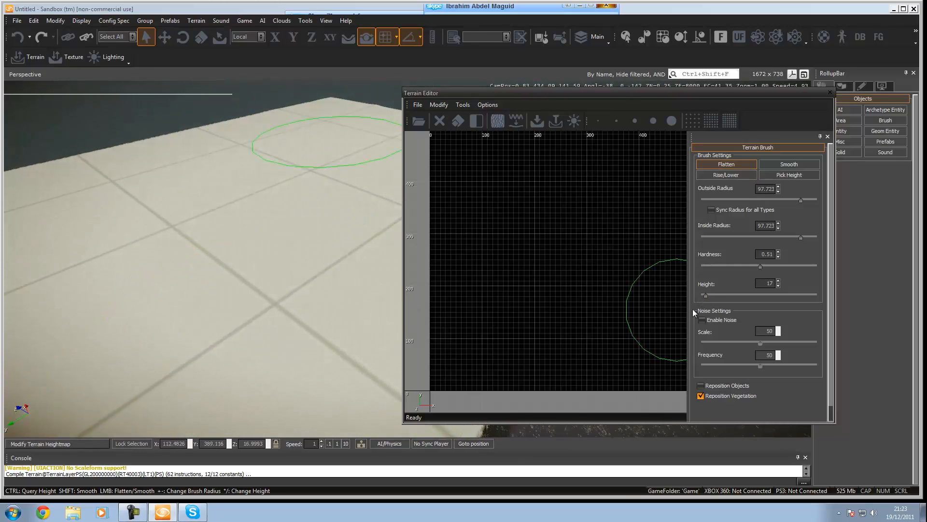
left_click_drag(702, 295, 714, 297)
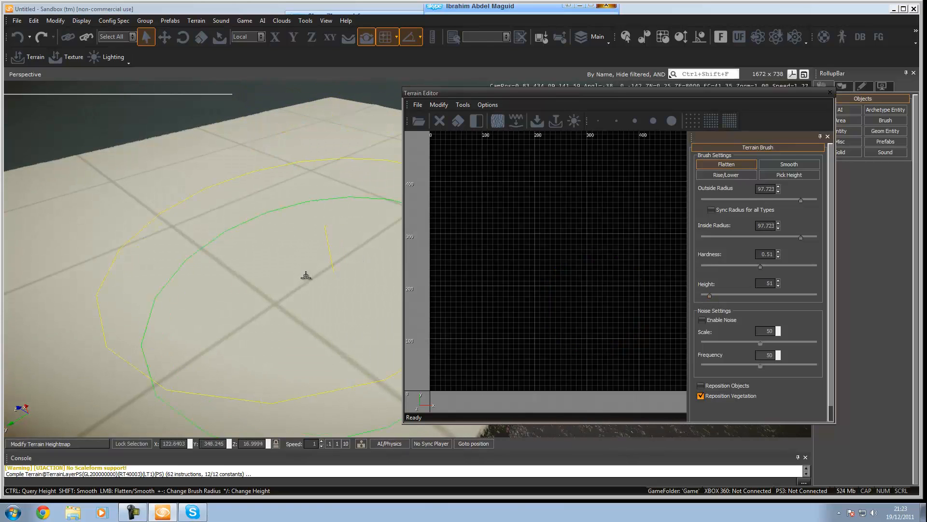
mouse_move(284, 261)
left_mouse_down()
mouse_move(294, 261)
mouse_move(291, 270)
mouse_move(269, 265)
mouse_move(280, 256)
left_mouse_up()
Reduce the outside radius to about 3.39 and inside radius to about 2.04, and paint narrow spikes beside the plateau.
key("a")
key("w")
mouse_move(230, 205)
right_mouse_down()
mouse_move(226, 211)
mouse_move(270, 201)
mouse_move(154, 228)
right_mouse_up()
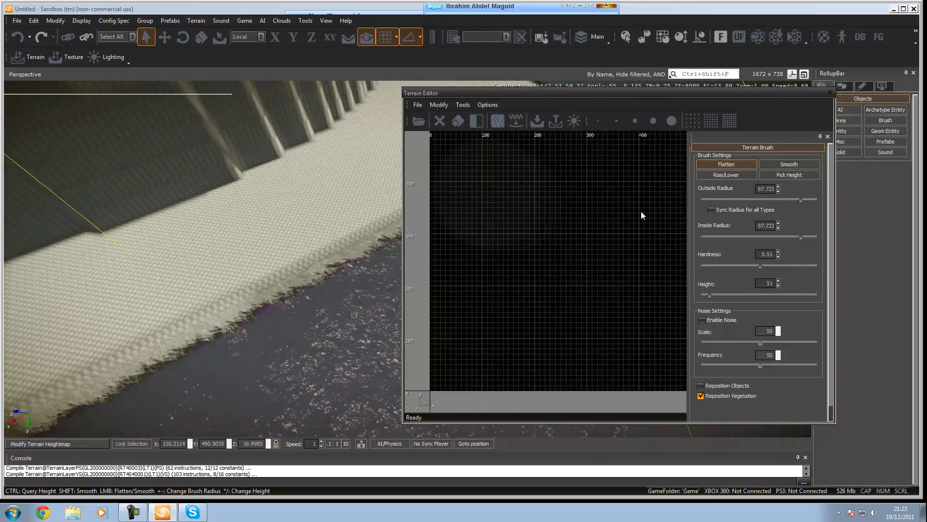
left_click_drag(796, 198, 726, 199)
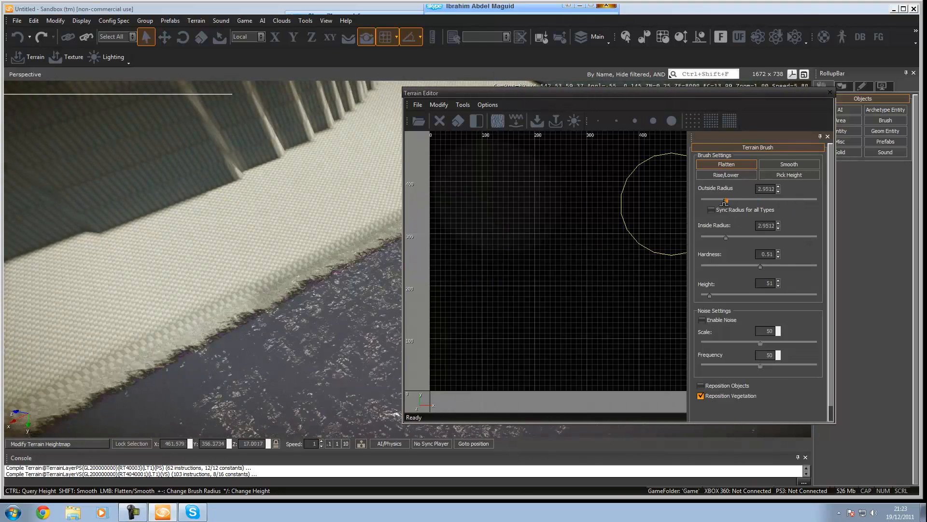
left_click_drag(726, 236, 718, 236)
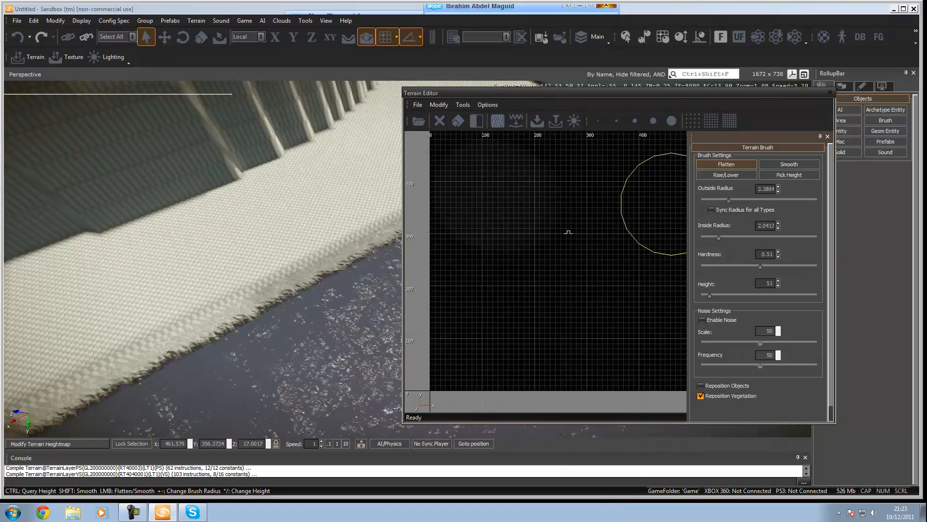
left_click(134, 246)
mouse_move(270, 233)
left_mouse_down()
mouse_move(208, 256)
mouse_move(218, 285)
mouse_move(242, 280)
mouse_move(193, 285)
mouse_move(273, 230)
mouse_move(229, 245)
mouse_move(361, 230)
left_mouse_up()
mouse_move(362, 231)
right_mouse_down()
mouse_move(372, 234)
mouse_move(387, 140)
right_mouse_up()
Set the terrain's water level to 50.
left_click(418, 105)
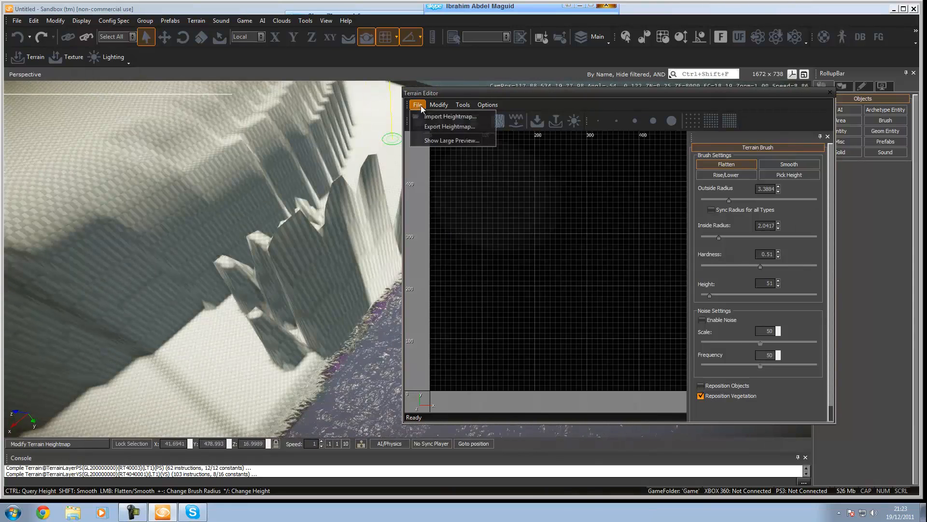
left_click(439, 105)
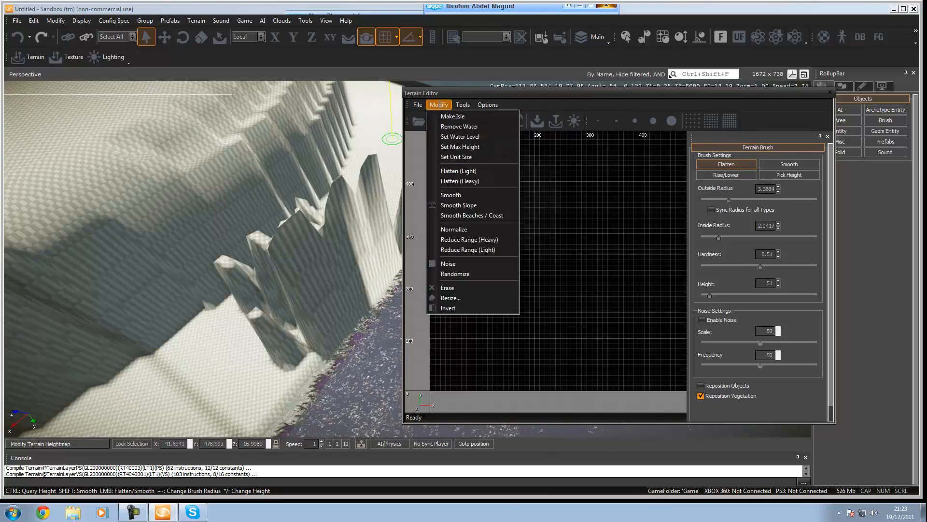
left_click(462, 138)
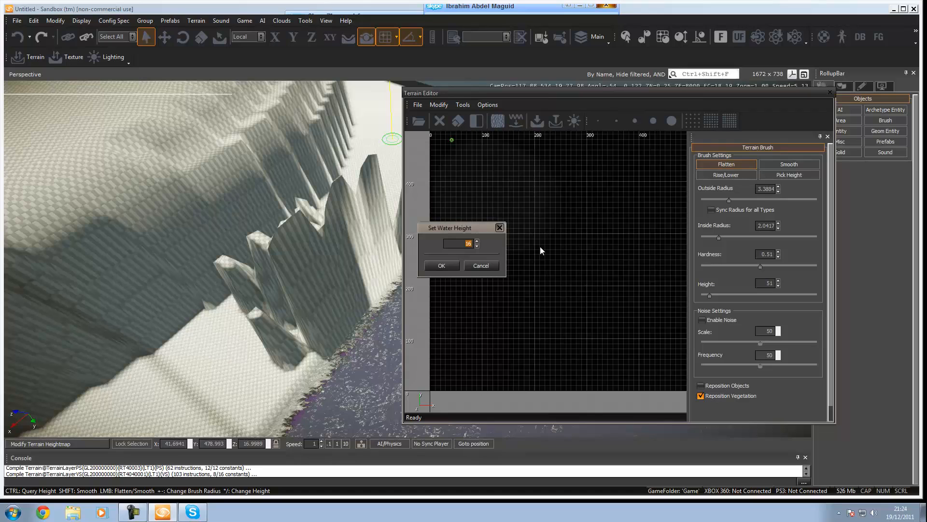
type("50")
left_click(442, 266)
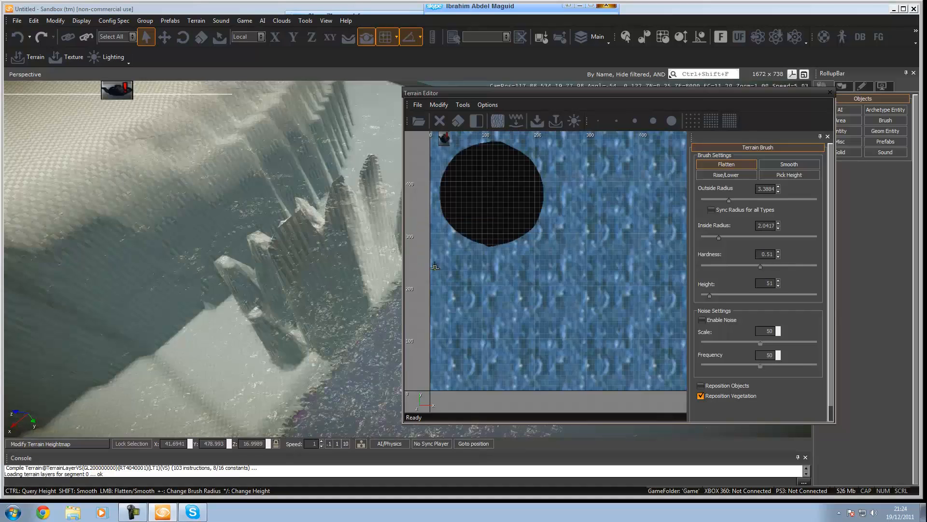
Fly to the plateau's shoreline, briefly test the level in game mode and return to editing.
key("w")
mouse_move(328, 328)
right_mouse_down()
mouse_move(342, 327)
mouse_move(317, 331)
mouse_move(384, 319)
mouse_move(340, 329)
right_mouse_up()
key("s")
key("d")
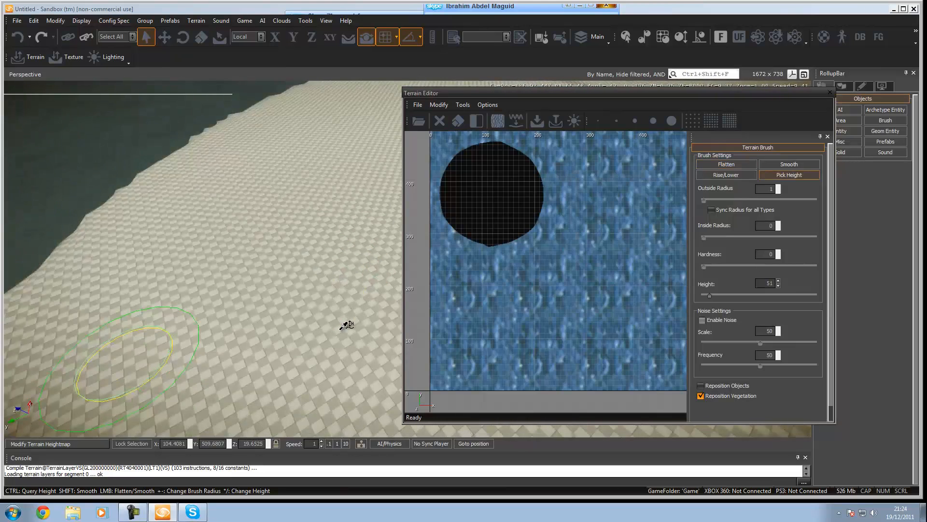
key("ctrl+g")
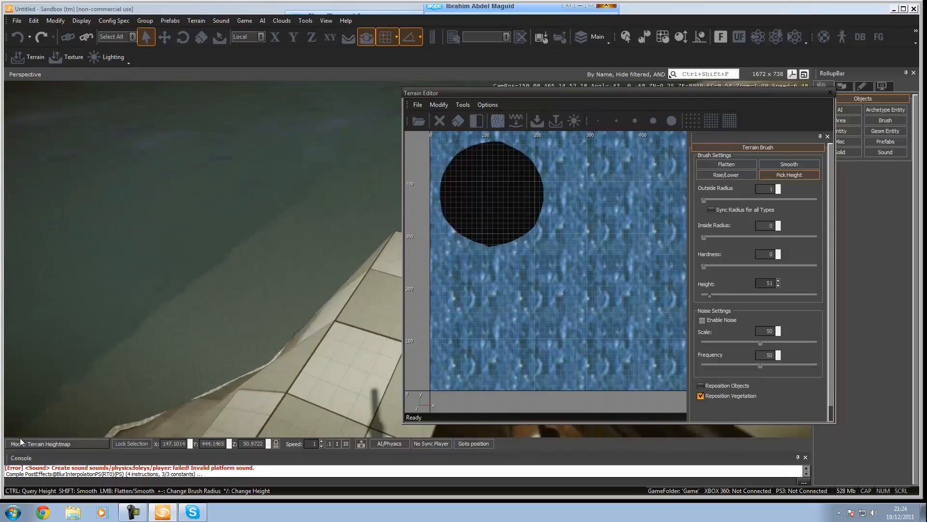
key("Escape")
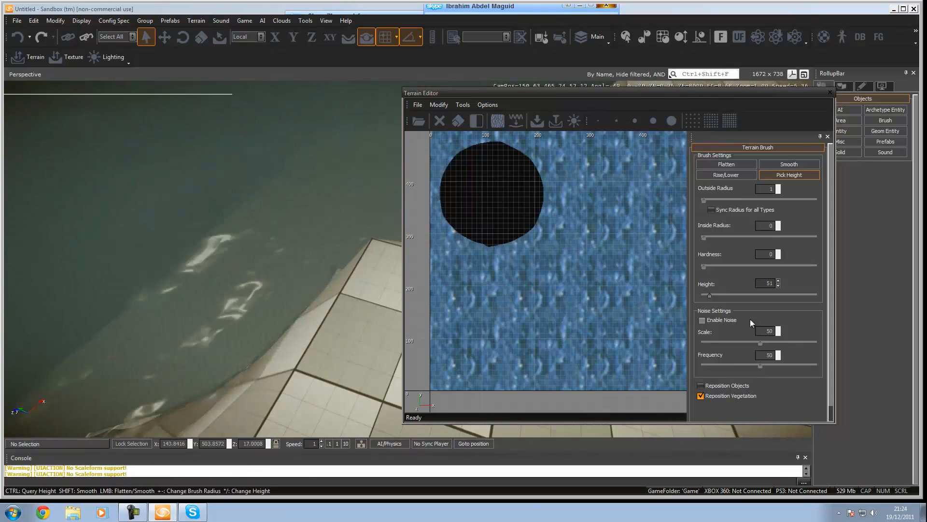
Close the Terrain Editor and play-test the level by swimming along the plateau's edge, ending back in edit mode.
left_click(830, 92)
key("ctrl+g")
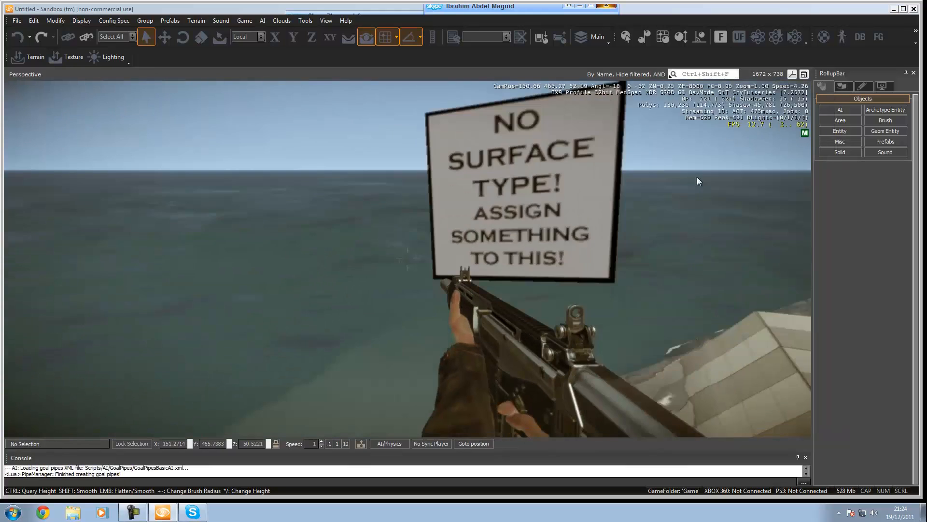
key("d")
key("d")
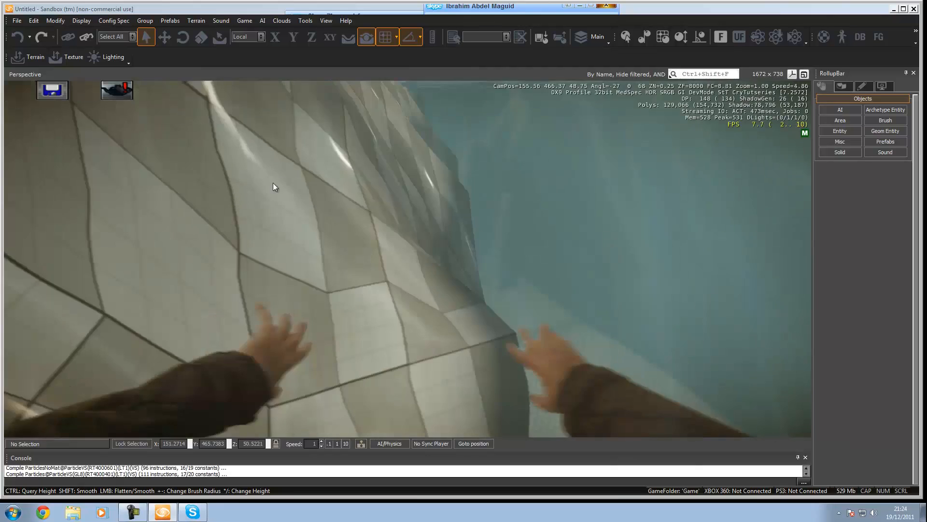
key("d")
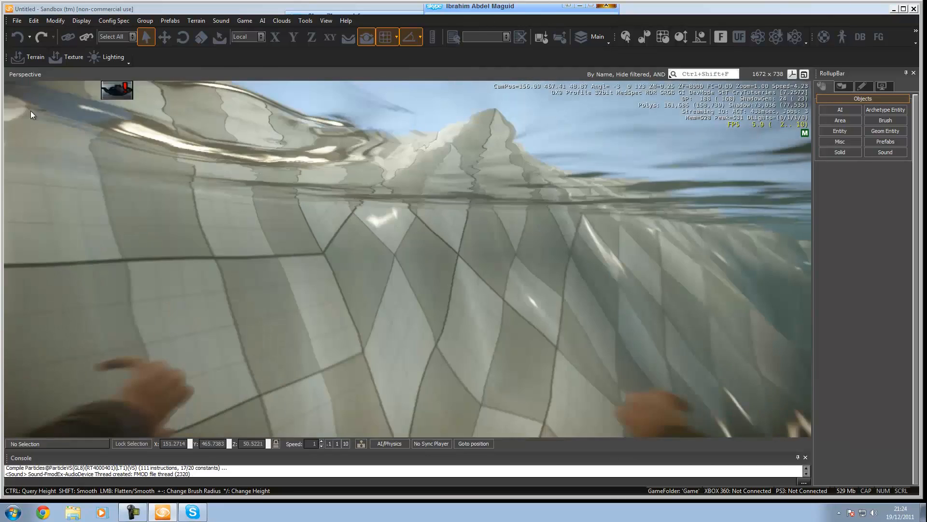
key("w")
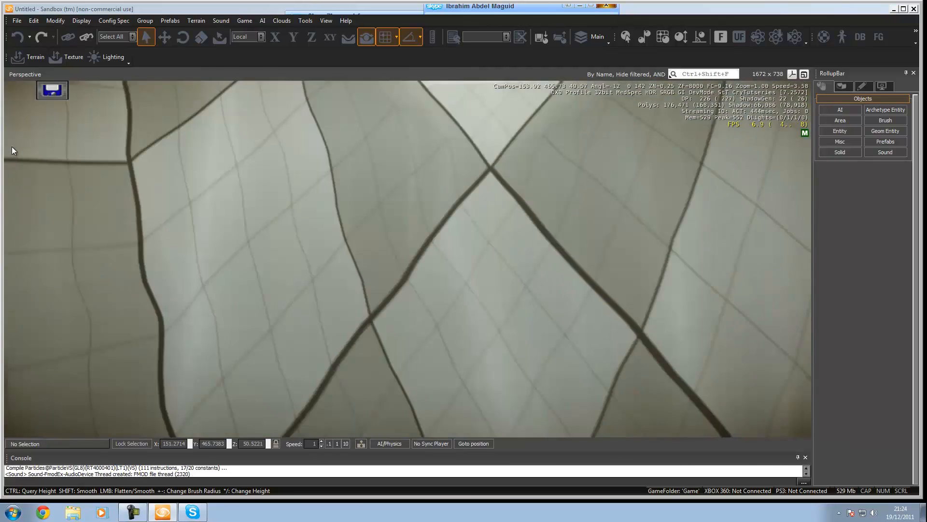
key("Escape")
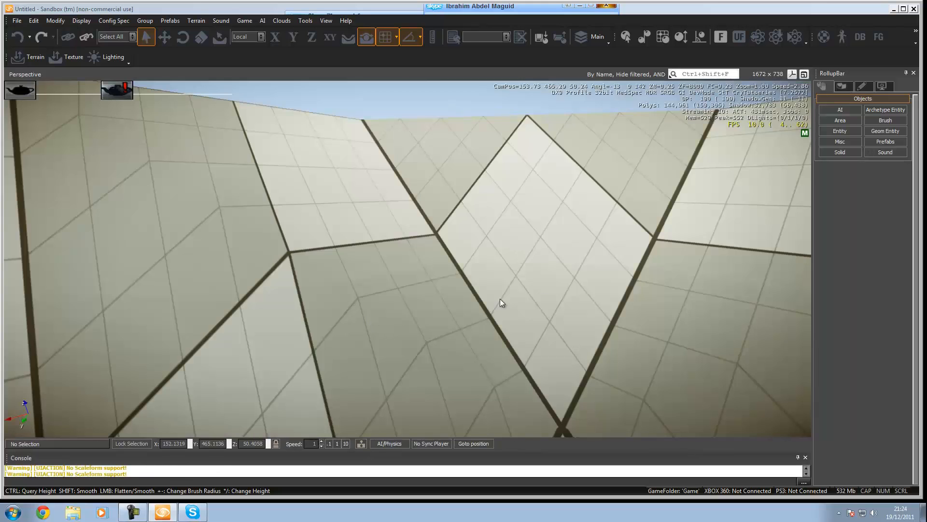
Pull back to an overview of the round plateau and reopen the Terrain Editor with the Smooth brush.
key("s")
right_click_drag(491, 317, 524, 293)
key("s")
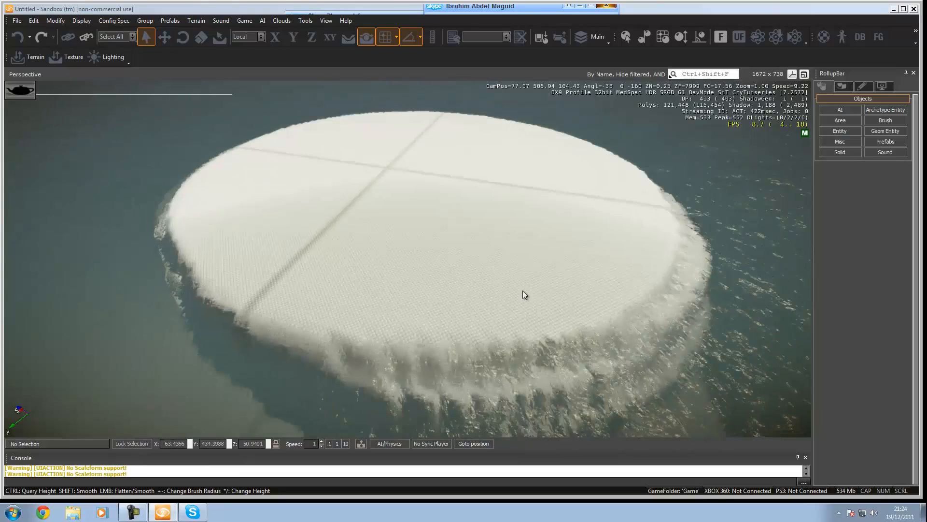
key("w")
left_click(33, 61)
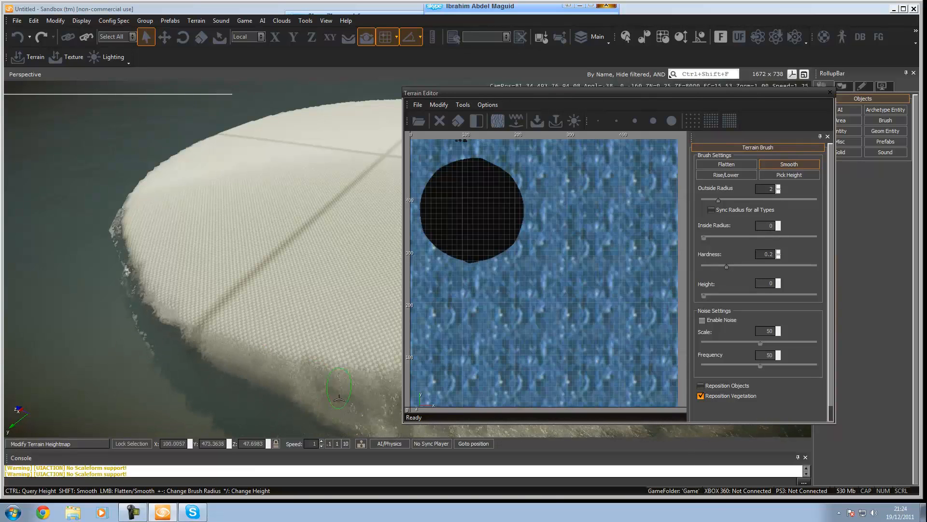
Fly down to the plateau's shoreline and test the level in game mode along the water's edge, returning to editing.
key("a")
right_click_drag(330, 381, 329, 381)
key("w")
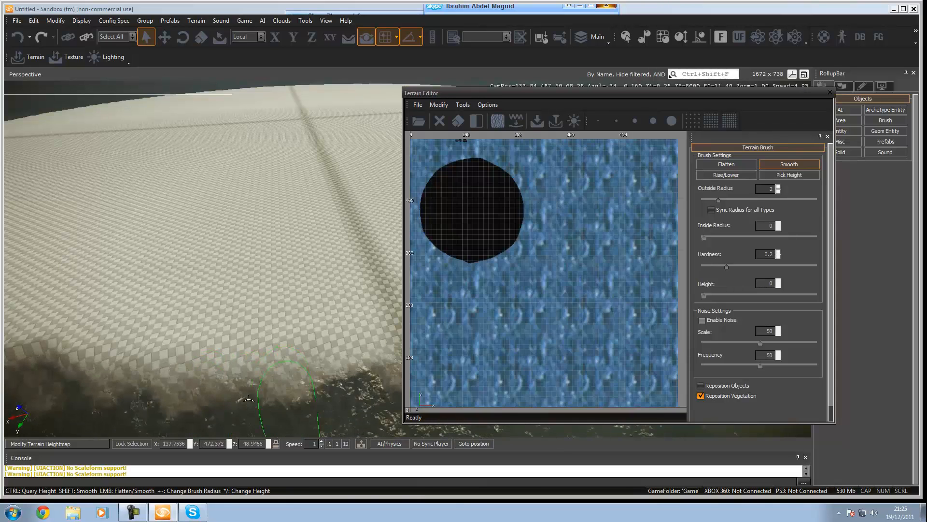
right_click_drag(290, 327, 327, 326)
key("w")
key("ctrl+g")
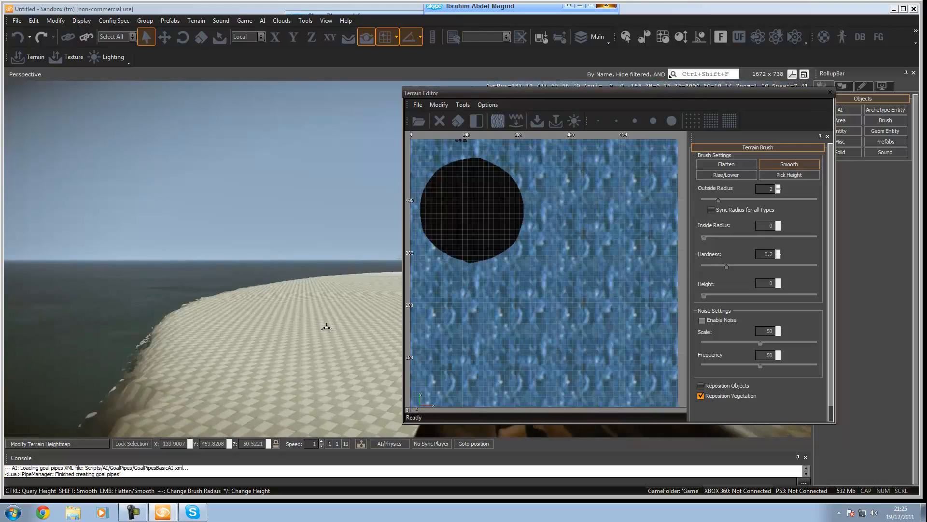
key("w")
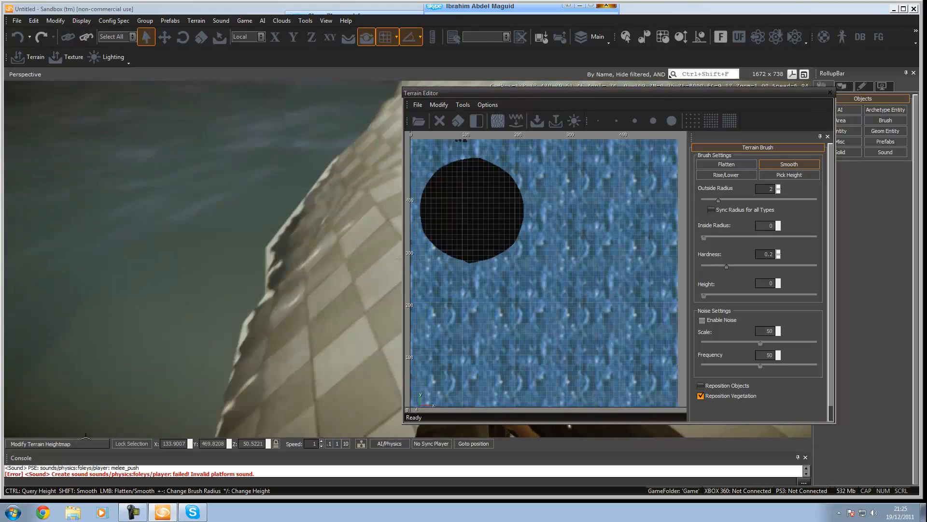
key("w")
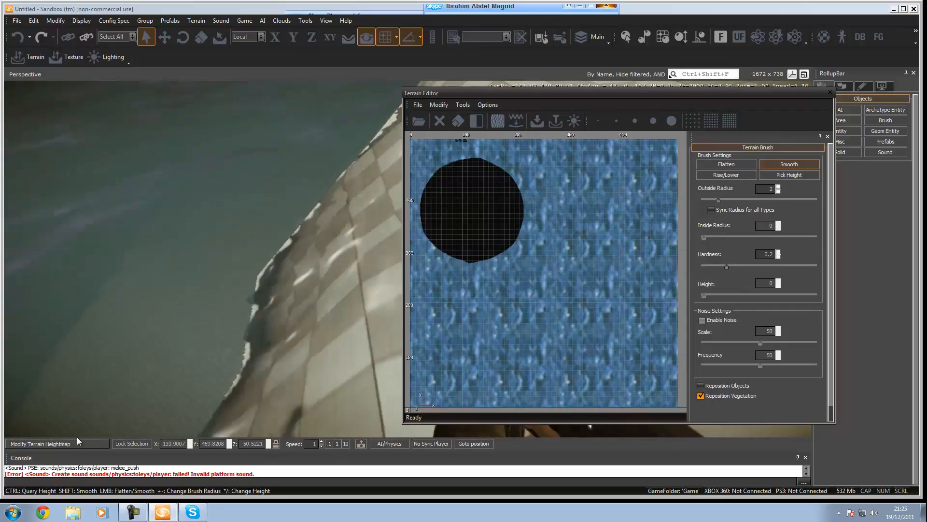
key("w")
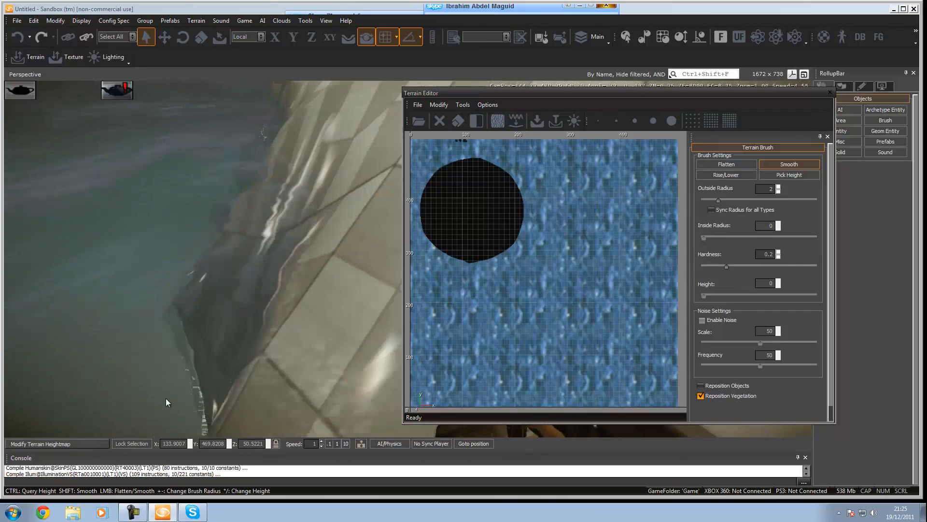
key("Escape")
Pull back over the plateau's surface and briefly run game mode there, ending back in edit mode.
key("s")
right_click_drag(306, 257, 245, 312)
key("s")
key("w")
key("s")
key("w")
key("s")
key("w")
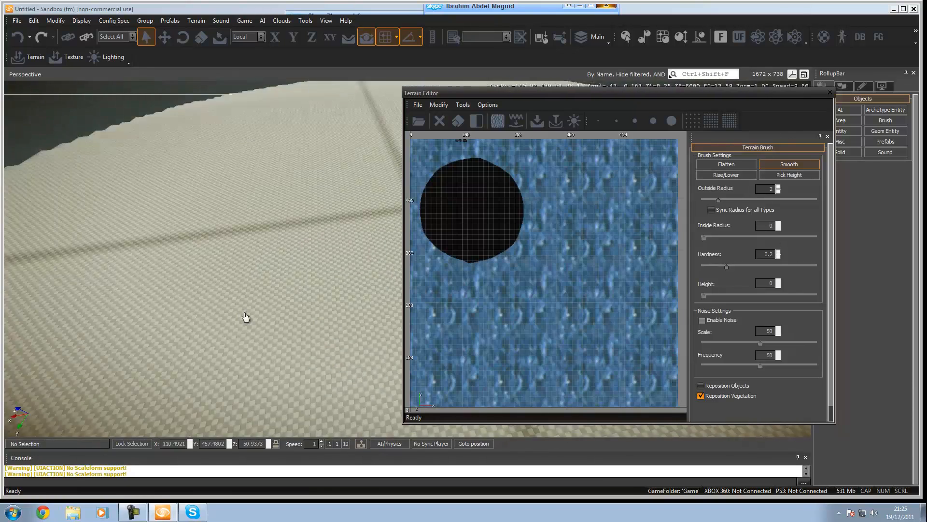
key("ctrl+g")
key("w")
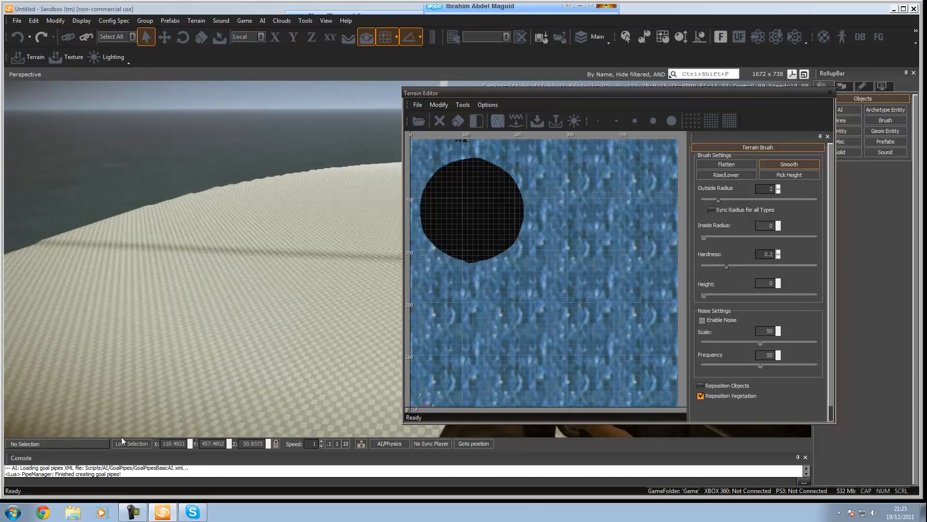
key("Escape")
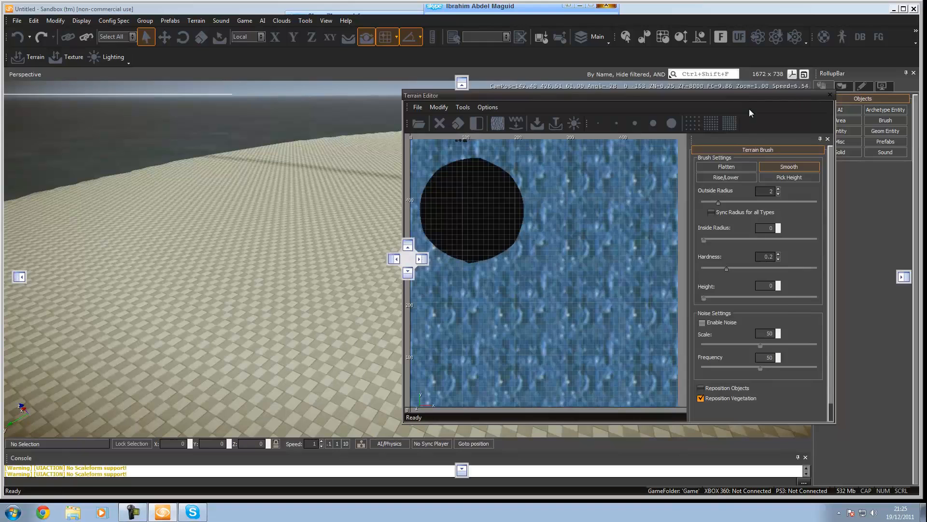
Move the Terrain Editor aside to free the viewport and play-test the plateau by walking, aiming down the sights and firing.
left_click_drag(810, 98, 903, 101)
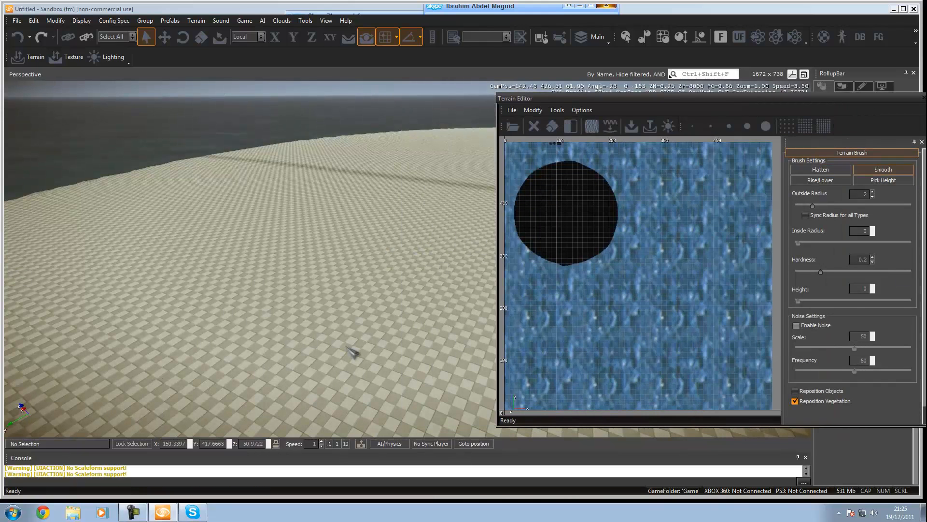
key("ctrl+g")
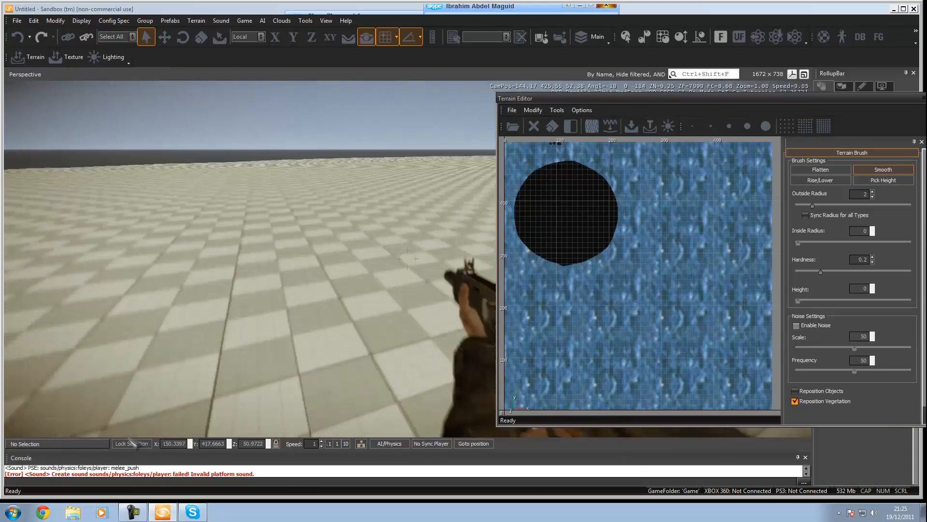
key("w")
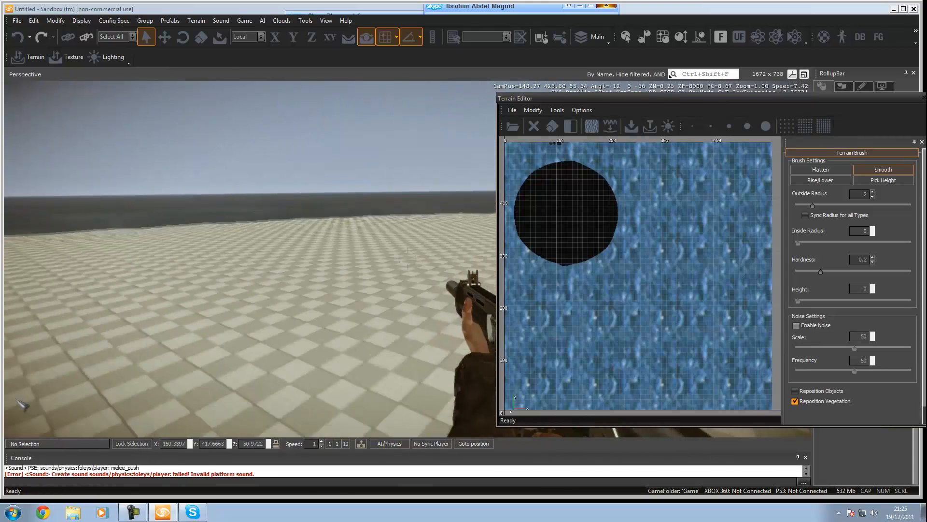
key("w")
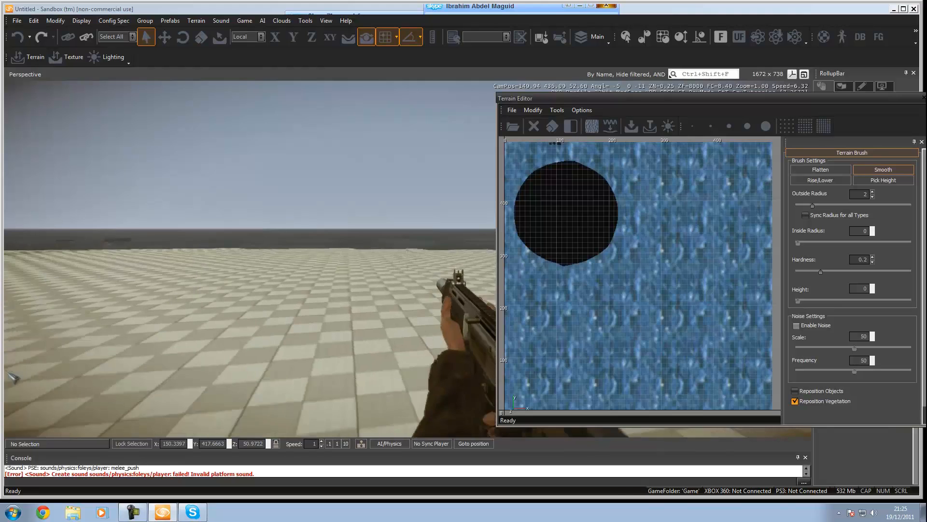
key("w")
right_click(9, 373)
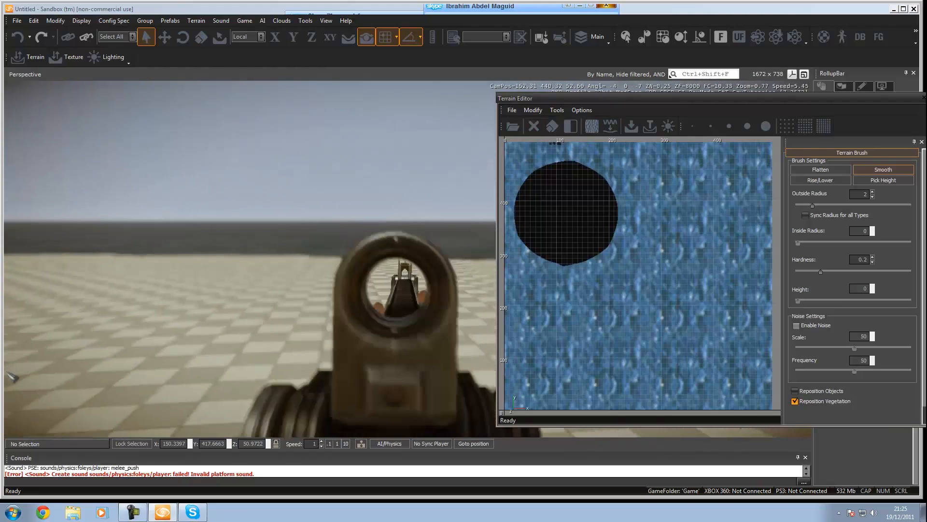
left_click(7, 383)
right_click(10, 389)
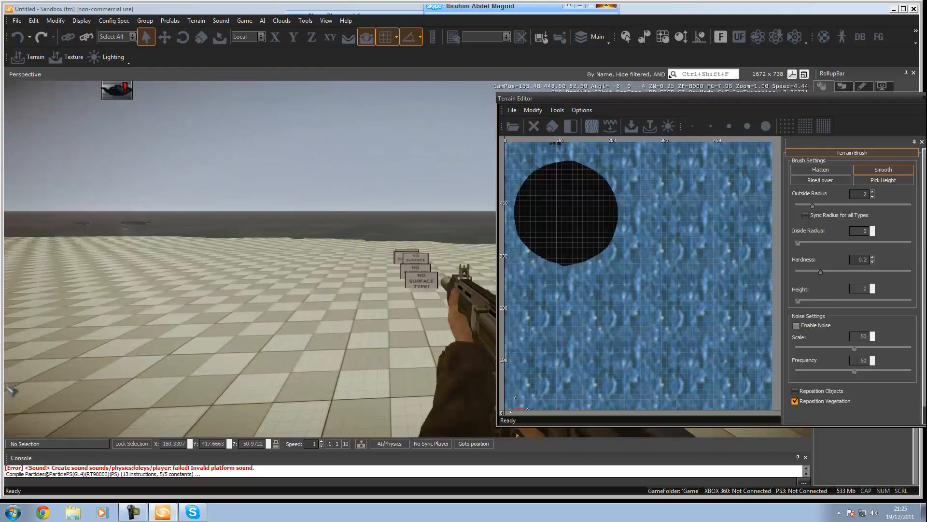